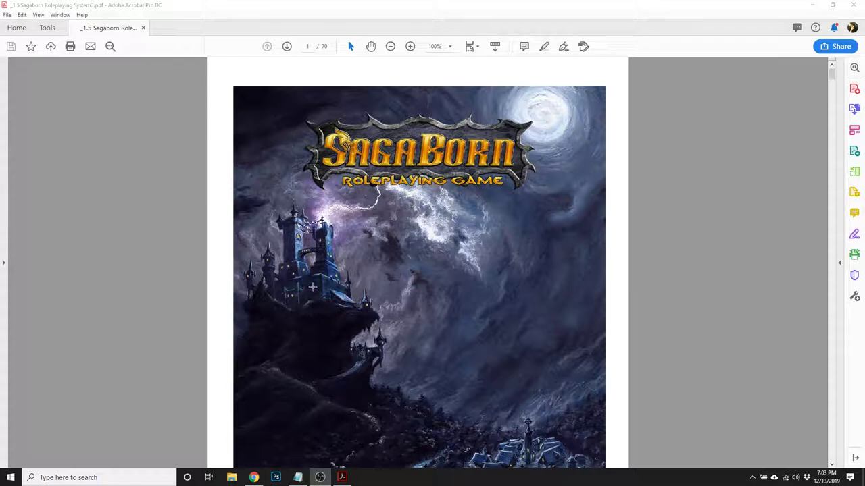
Step: Scroll the Sagaborn rulebook PDF from the cover to page 4's Choose Race section
scroll(672, 163, down, 3)
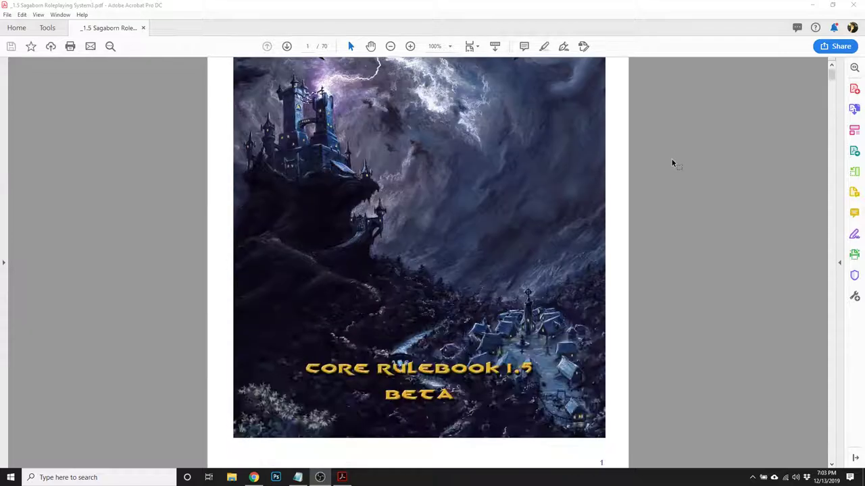
scroll(672, 163, down, 20)
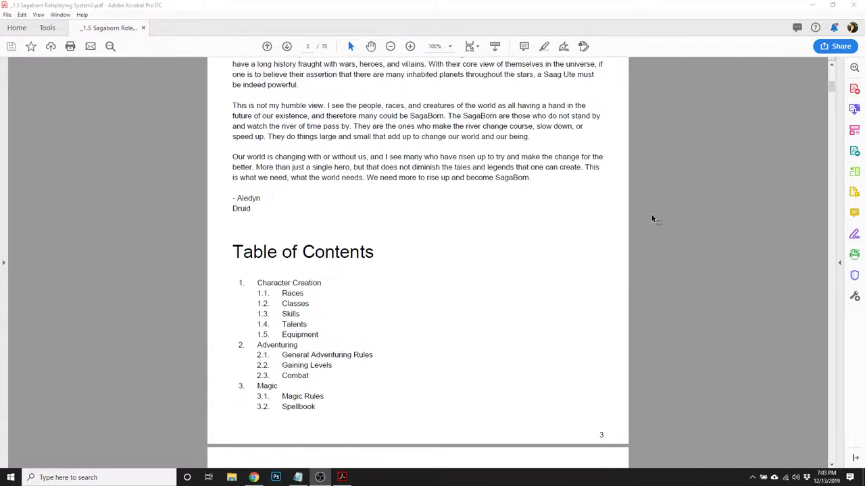
scroll(641, 217, down, 15)
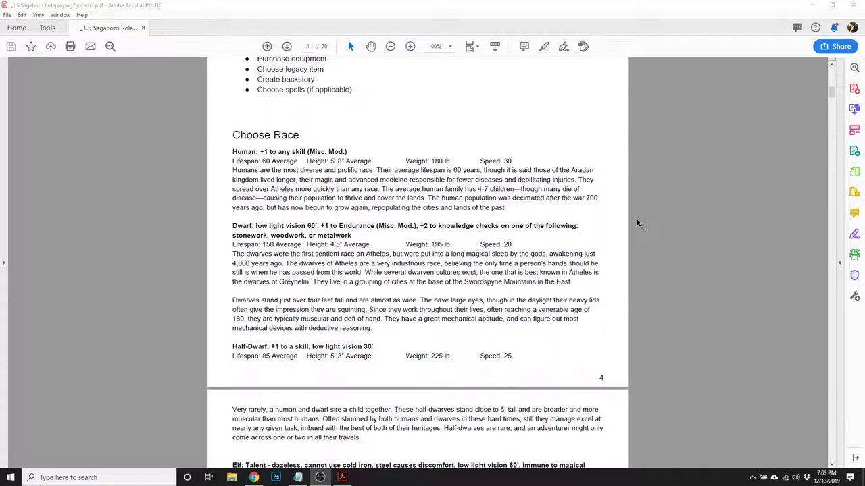
scroll(636, 219, down, 2)
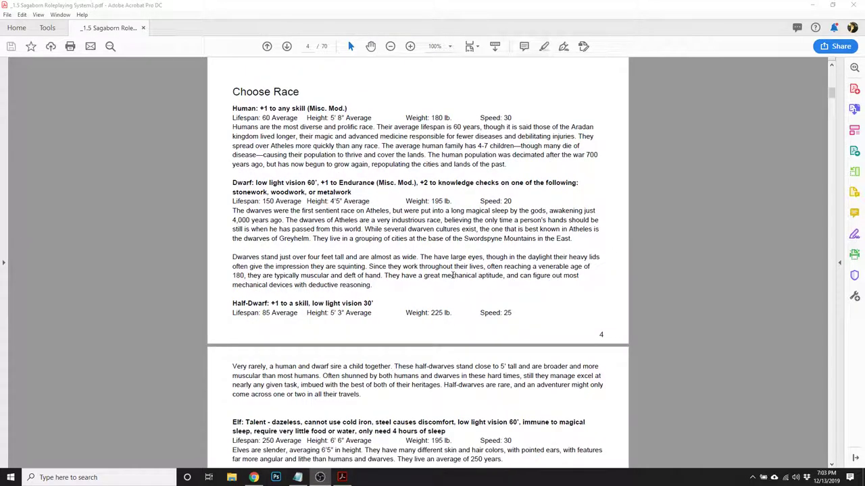
Step: Enter 'Human' after Race: on the Archeon character sheet, then return to the rulebook PDF
click(253, 478)
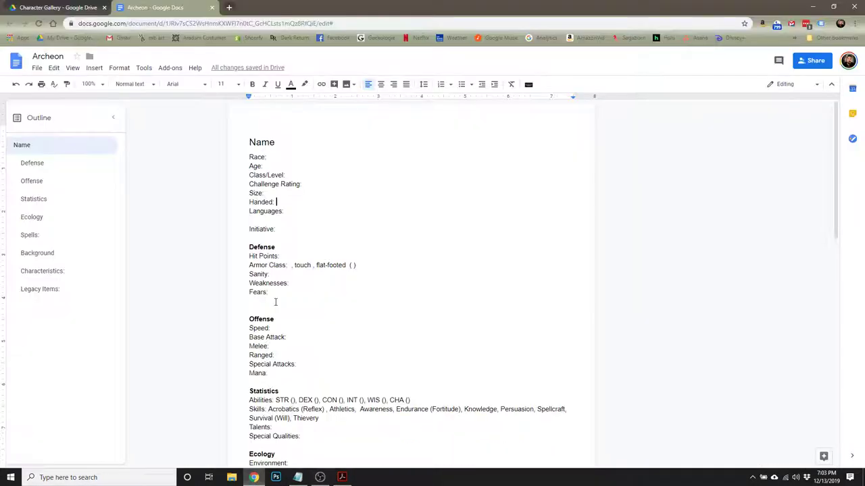
click(277, 156)
text(Human)
scroll(378, 349, down, 4)
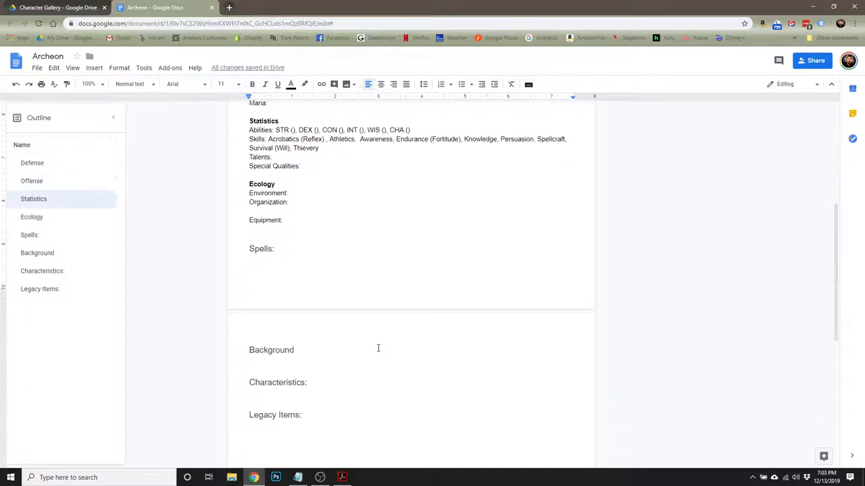
scroll(378, 349, up, 4)
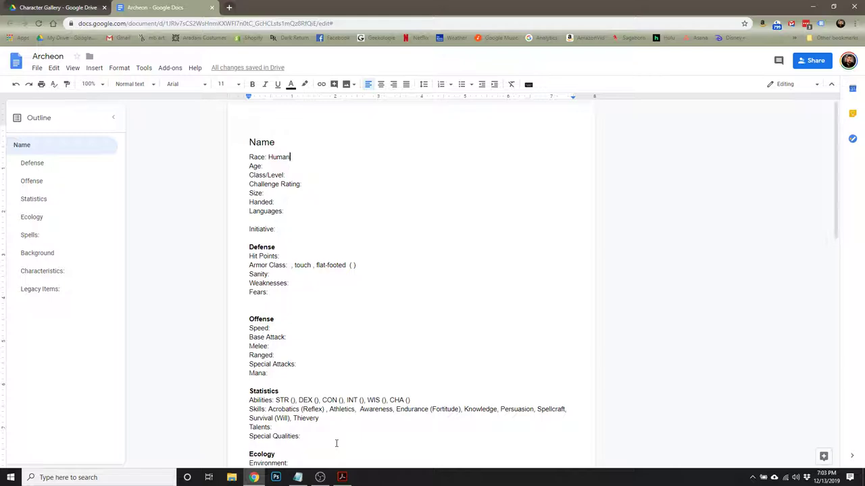
click(341, 477)
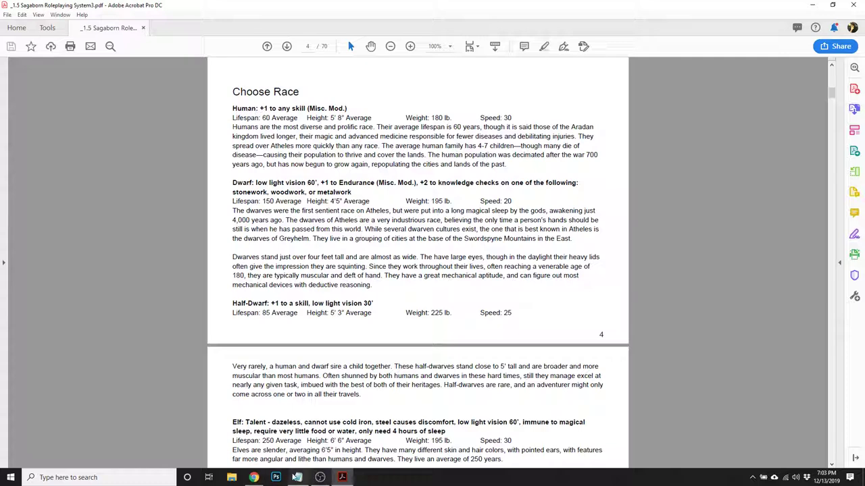
Step: Replace the sheet's Name heading with 'Archeon'
click(253, 478)
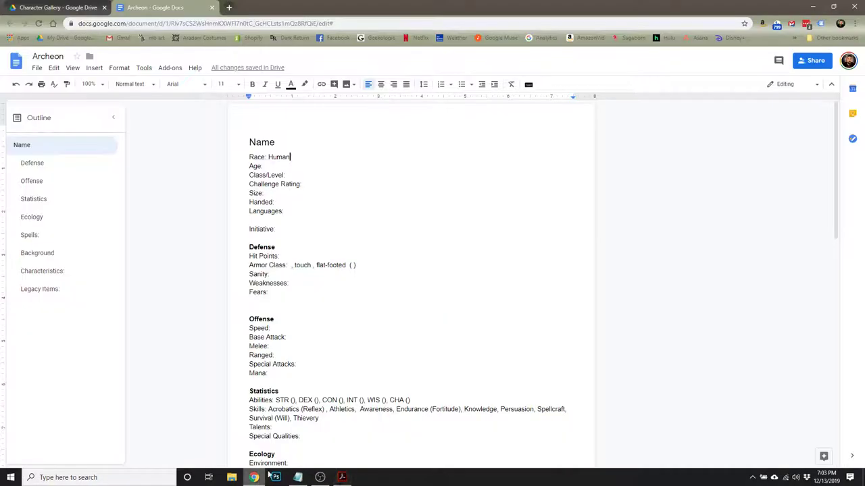
drag(281, 144, 251, 146)
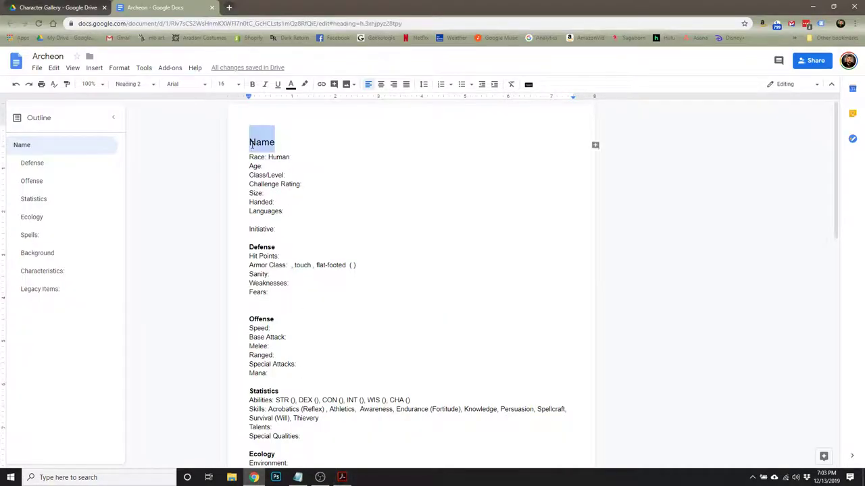
text(Archeon)
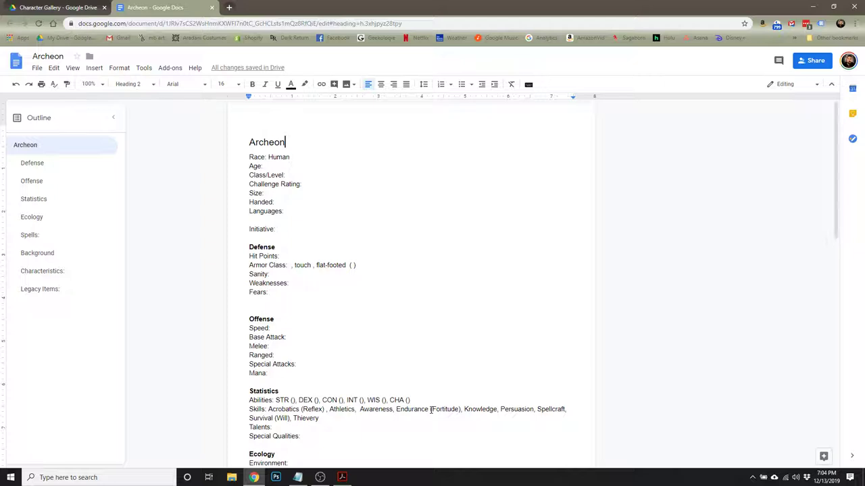
Step: Add +1 on the Survival skill line, removing the copy placed before (Will)
click(275, 419)
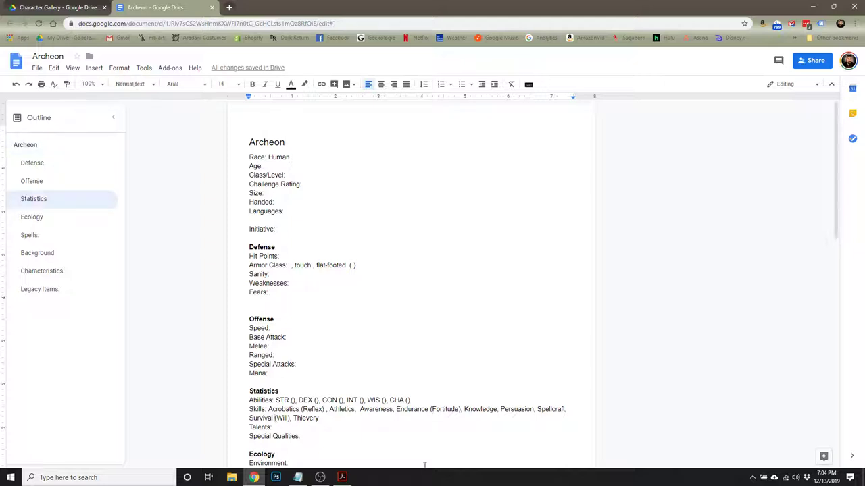
text(+1)
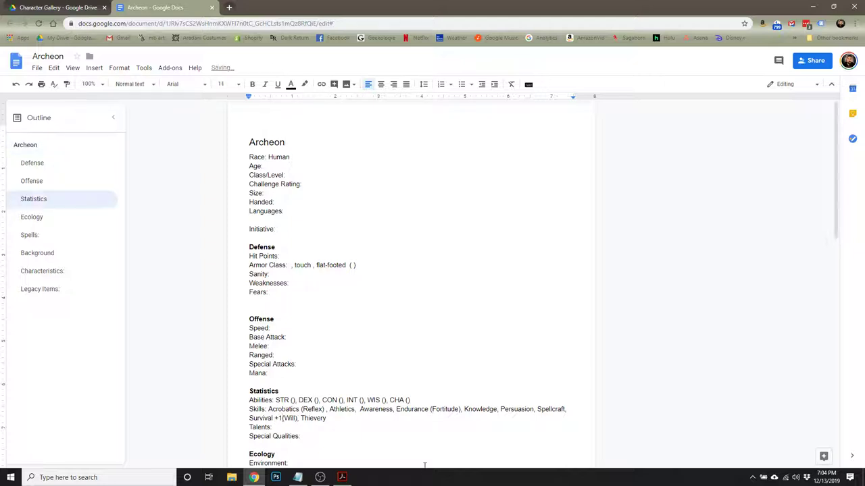
key(BackSpace)
key(BackSpace)
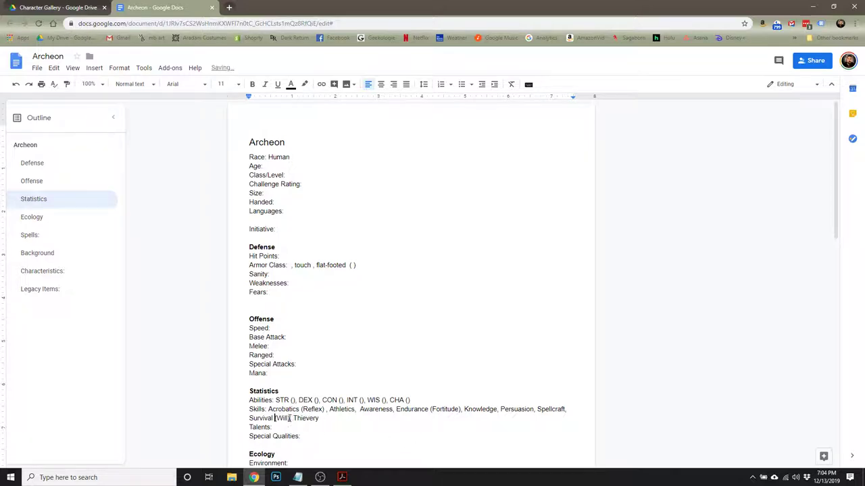
Step: Retype +1 after Survival (Will) on the Skills line
text(+1)
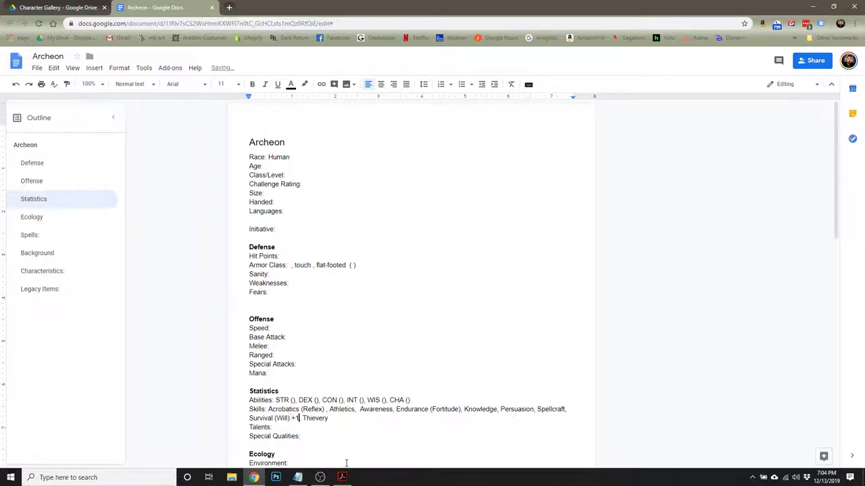
click(343, 478)
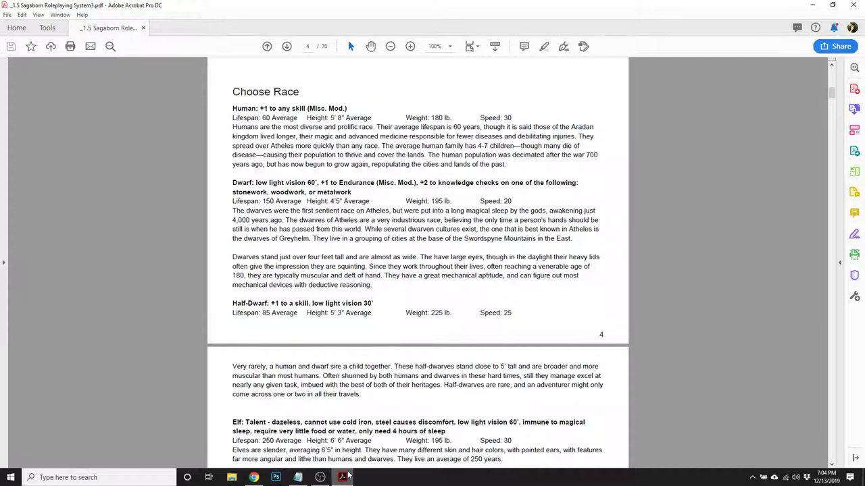
click(254, 477)
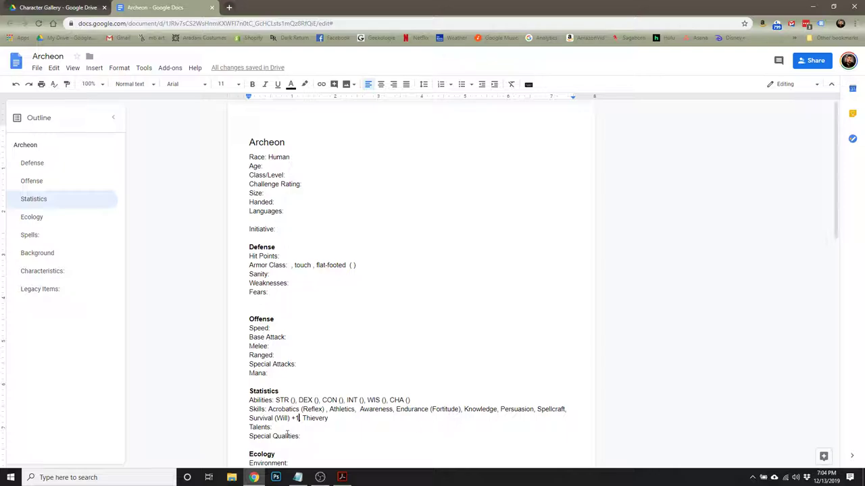
Step: Scroll the rulebook to page 10's Path: Archeon entry, with Hit Die d10 and the level table
click(342, 477)
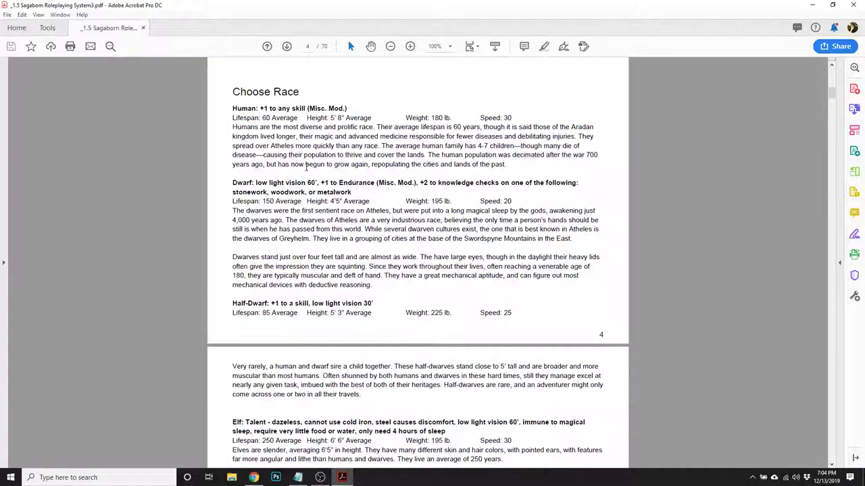
scroll(309, 177, down, 5)
scroll(308, 177, down, 15)
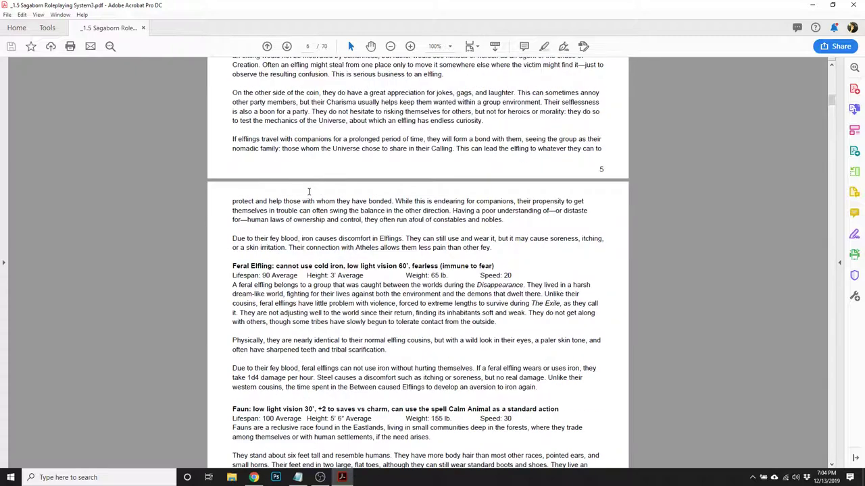
scroll(402, 238, down, 3)
scroll(401, 238, down, 4)
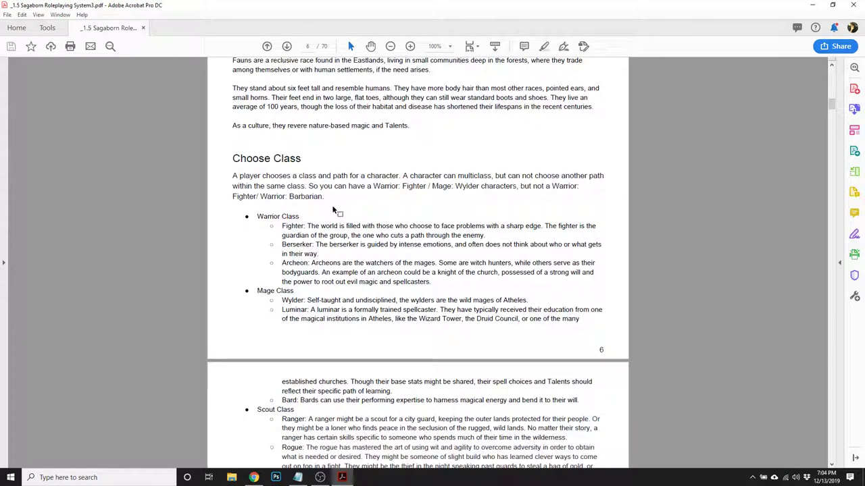
scroll(335, 211, down, 20)
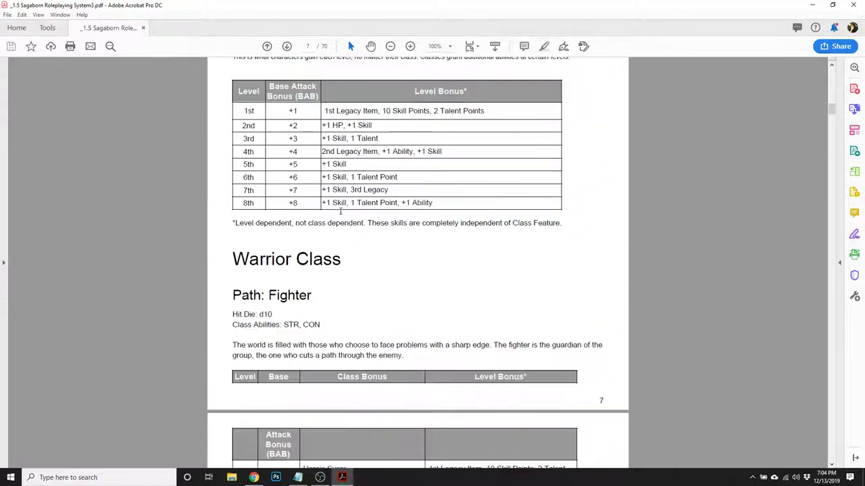
scroll(348, 214, down, 20)
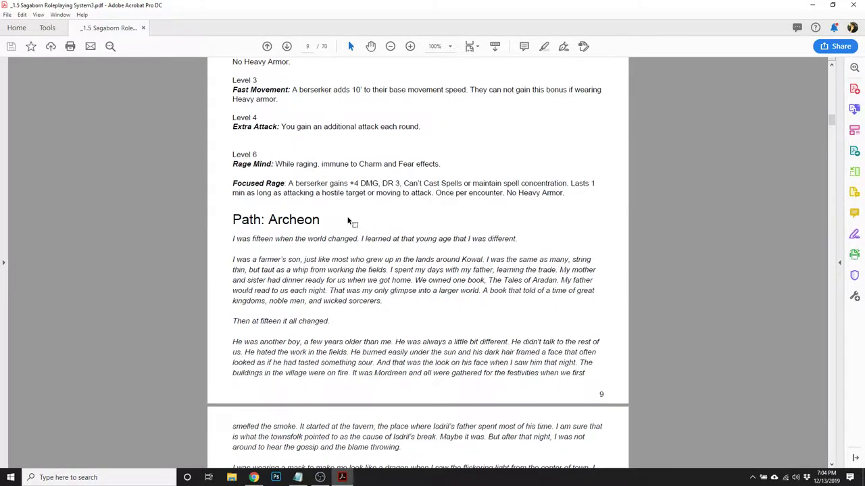
scroll(347, 236, down, 20)
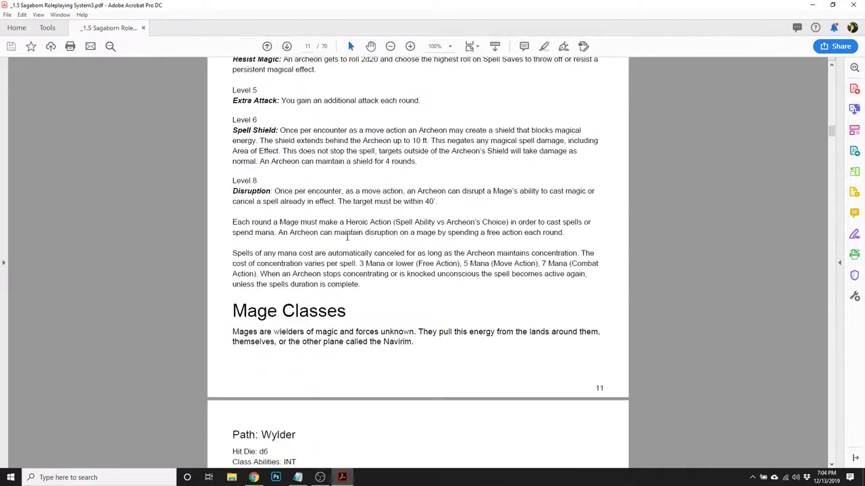
scroll(347, 235, up, 20)
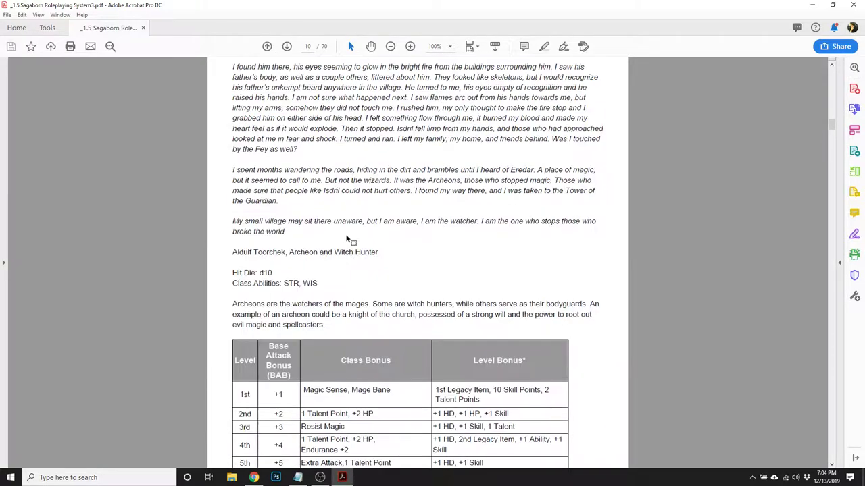
scroll(347, 240, up, 10)
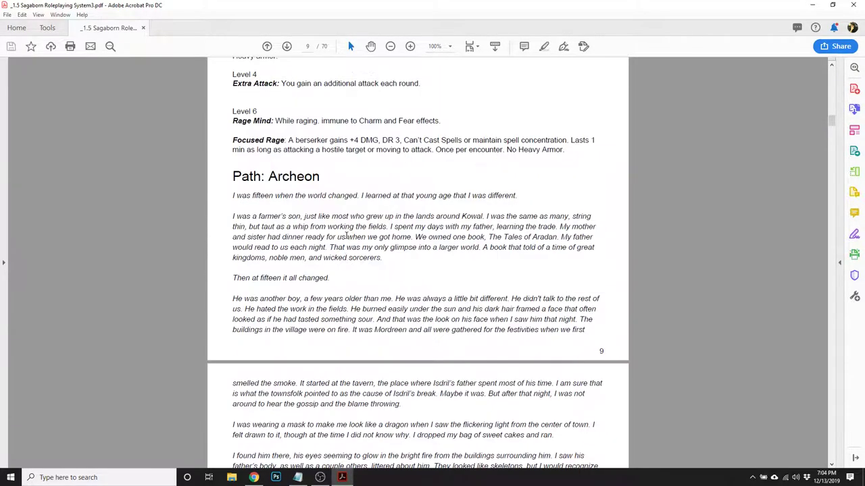
scroll(359, 205, down, 8)
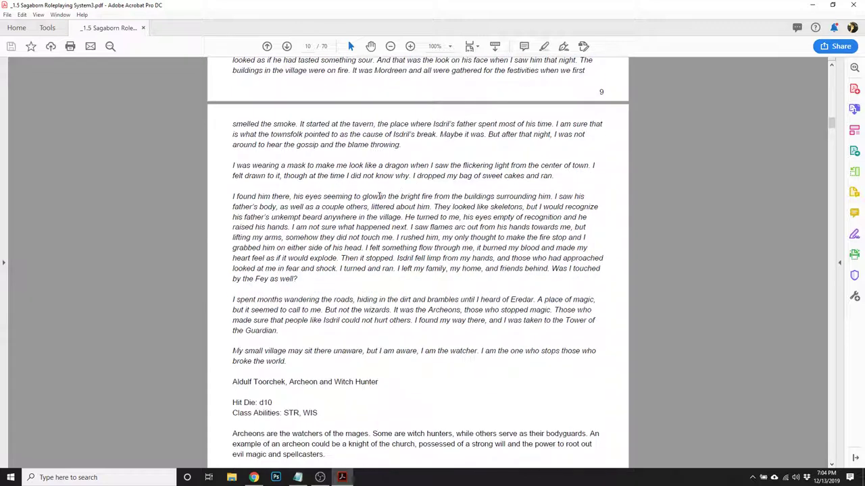
scroll(380, 195, down, 2)
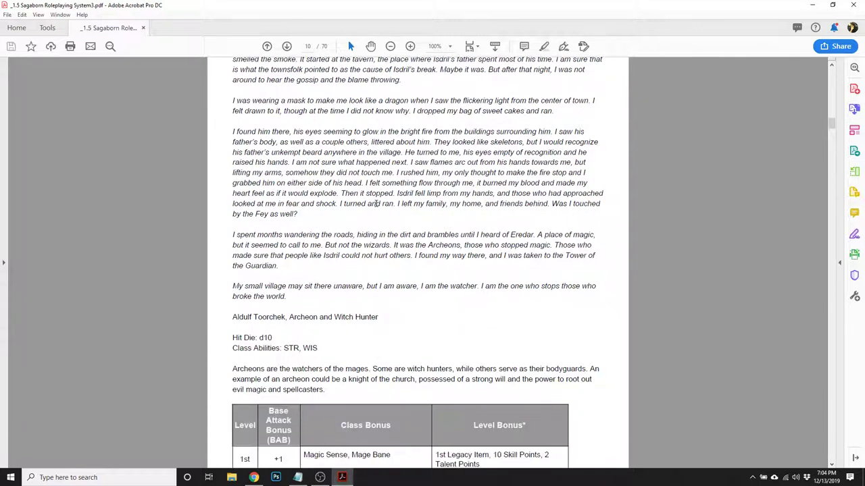
scroll(408, 283, down, 3)
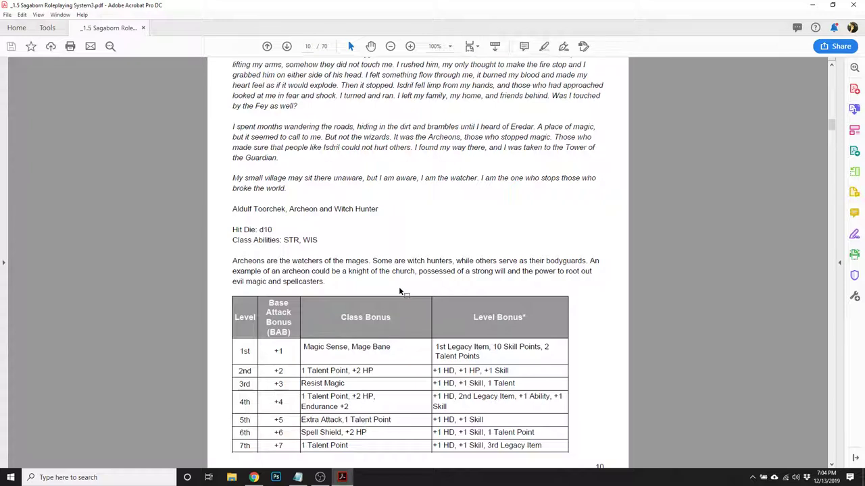
scroll(391, 255, down, 1)
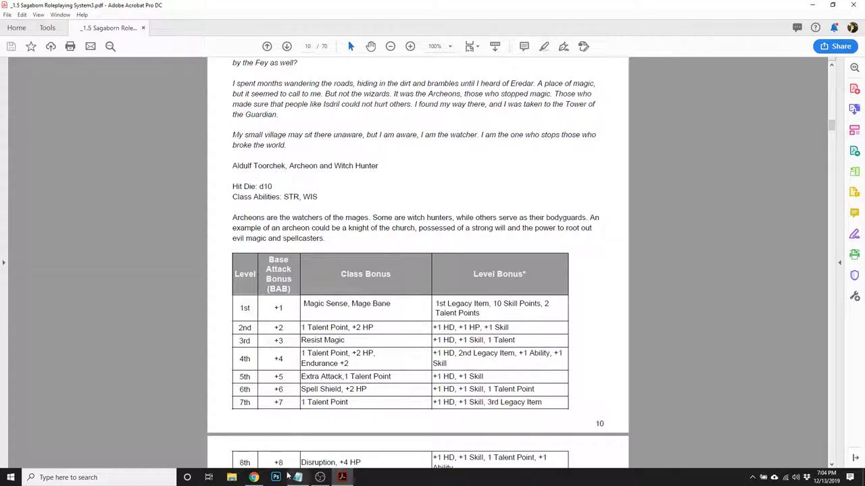
Step: Fill Class/Level with Archeon 1, Challenge Rating 1/2, Size M and Handed Right on the sheet
click(254, 478)
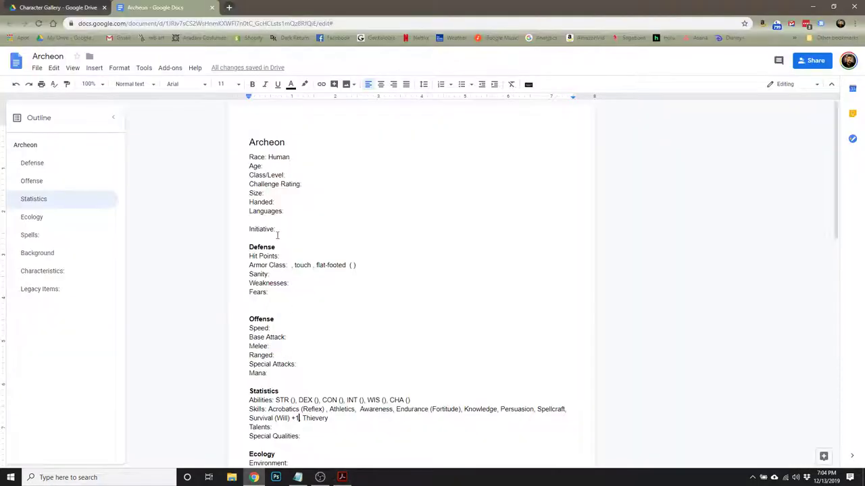
click(292, 175)
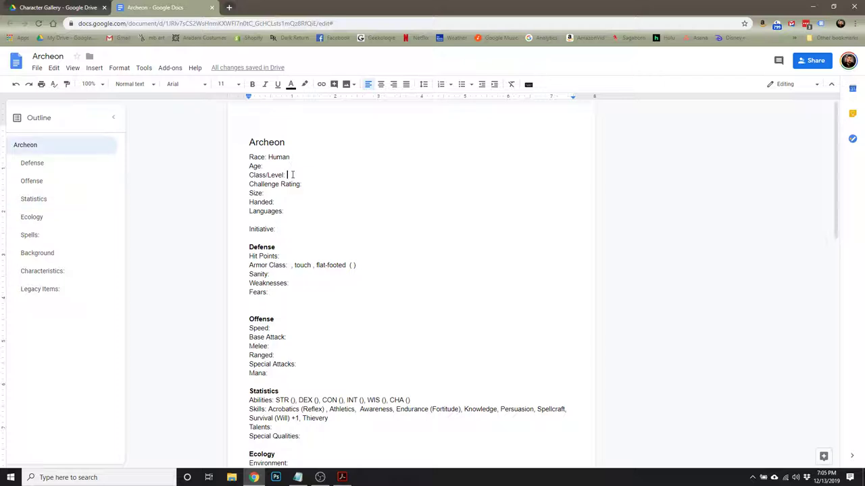
text(Archeon 1)
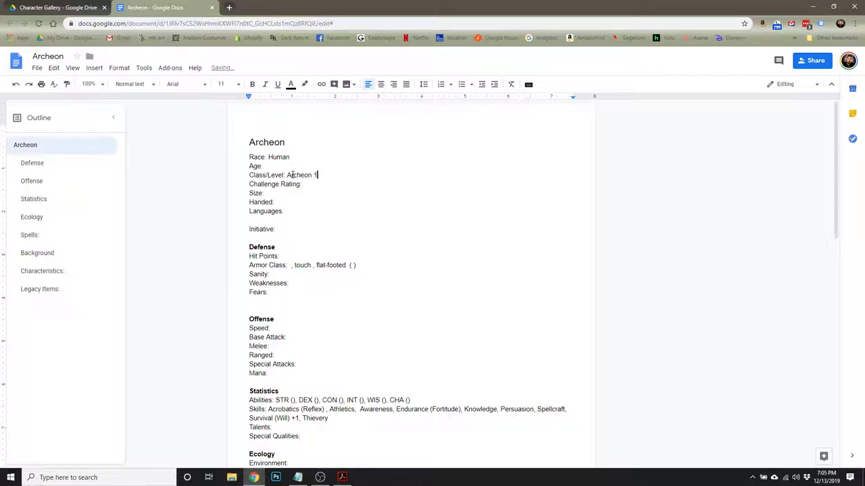
click(322, 184)
text(1/2)
click(285, 192)
text(M)
click(314, 201)
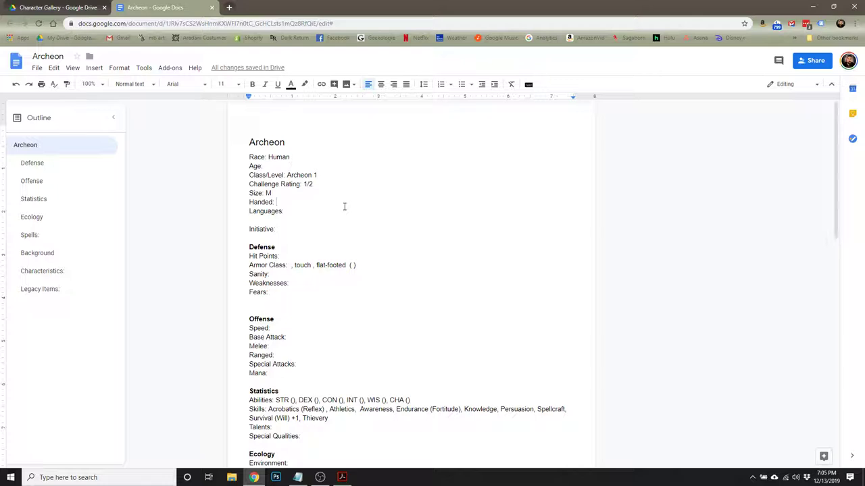
text(Right)
click(341, 477)
Step: Enter +1 after Base Attack on the character sheet
scroll(337, 449, down, 2)
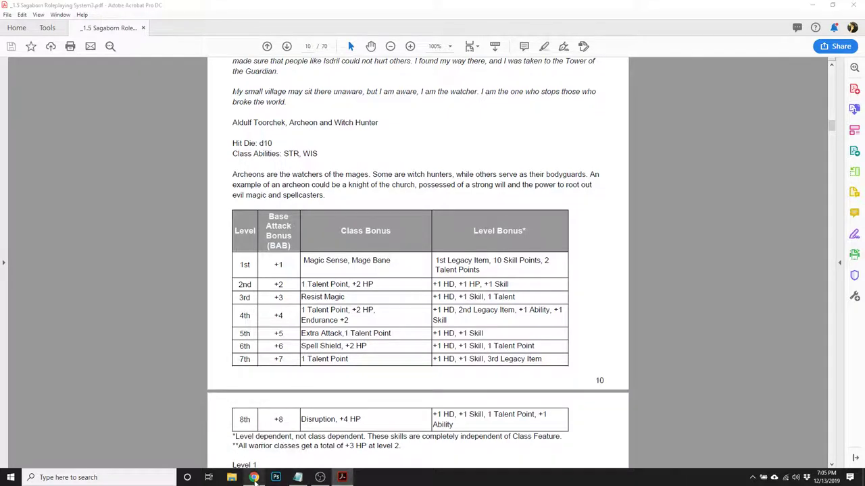
key(alt+Tab)
scroll(331, 324, down, 2)
scroll(333, 306, down, 1)
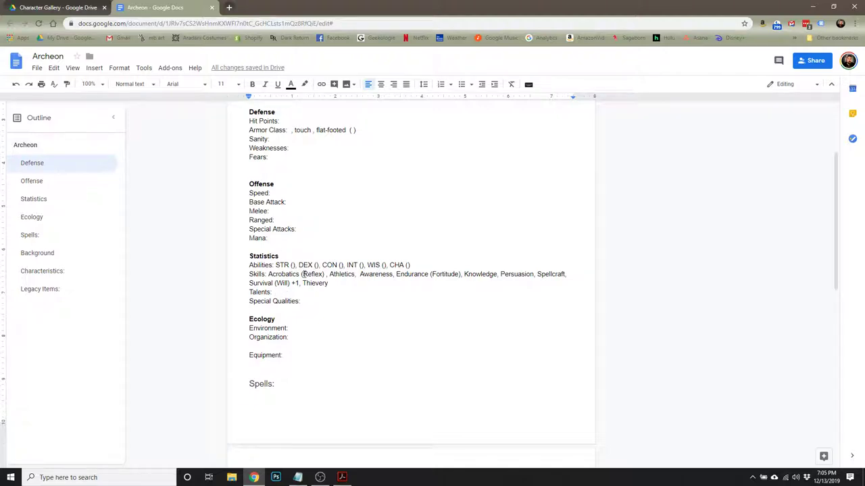
click(290, 202)
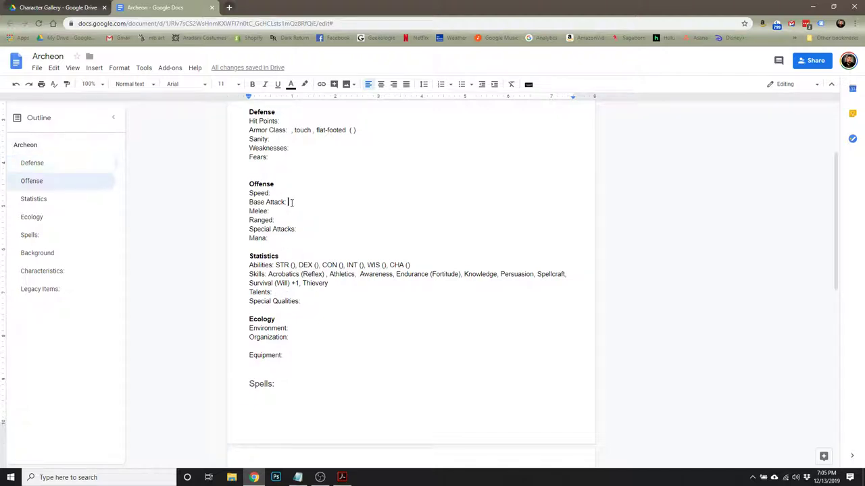
text(+1)
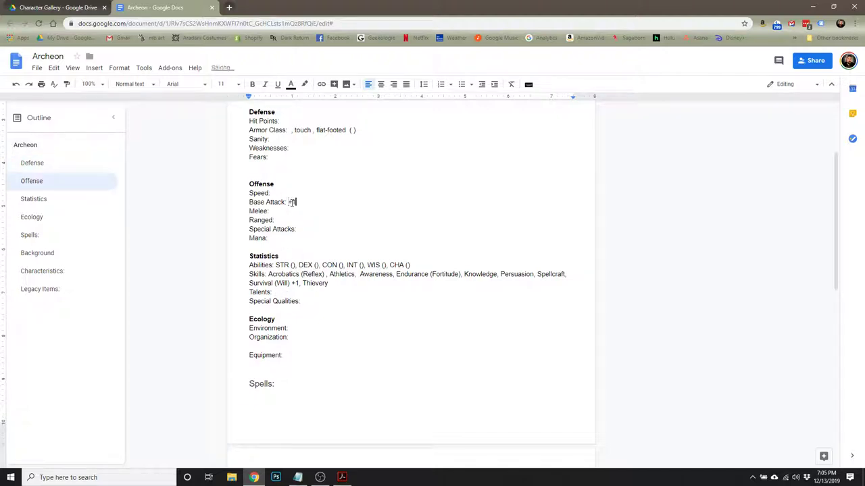
Step: Copy 'Magic Sense, Mage Bane' from the rulebook into Special Qualities and remove the extra gap
click(342, 478)
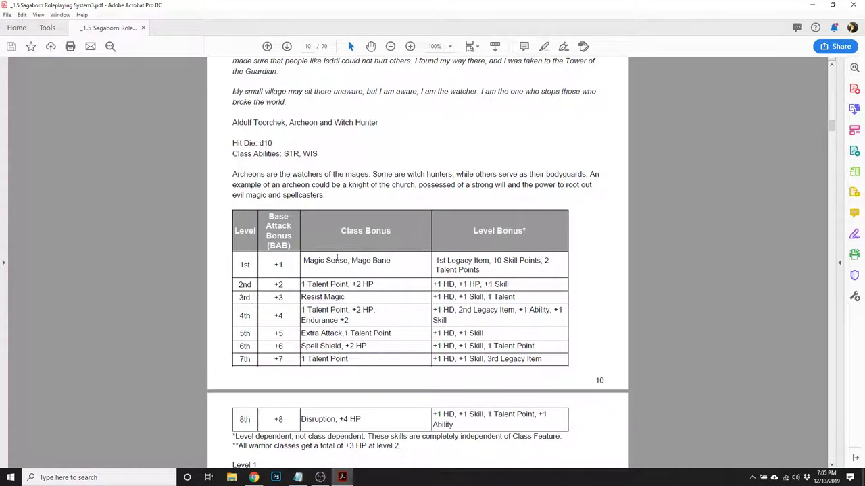
drag(394, 260, 312, 264)
key(ctrl+c)
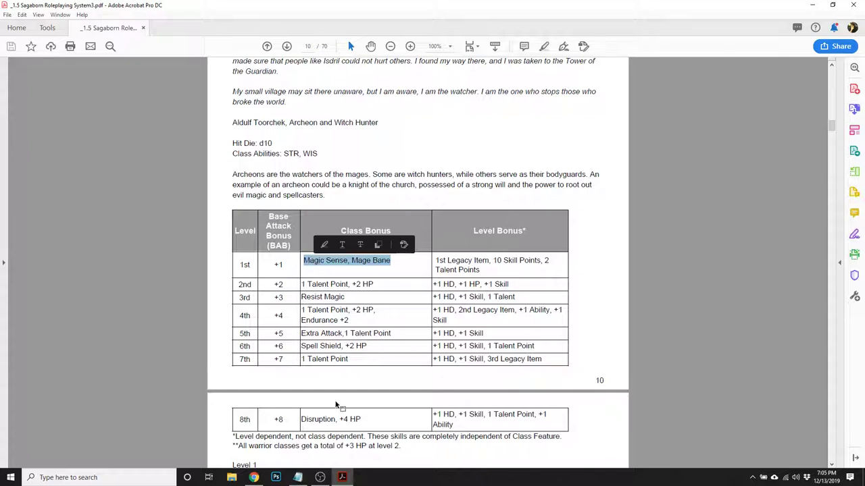
click(253, 478)
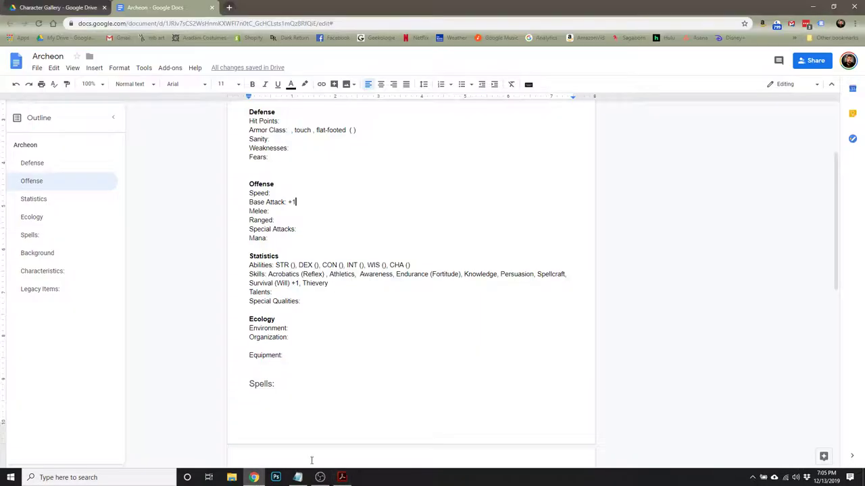
click(311, 300)
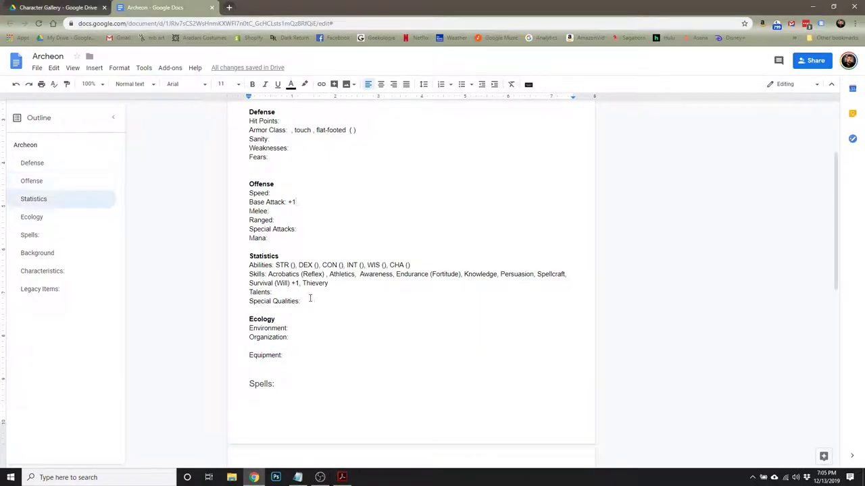
key(ctrl+v)
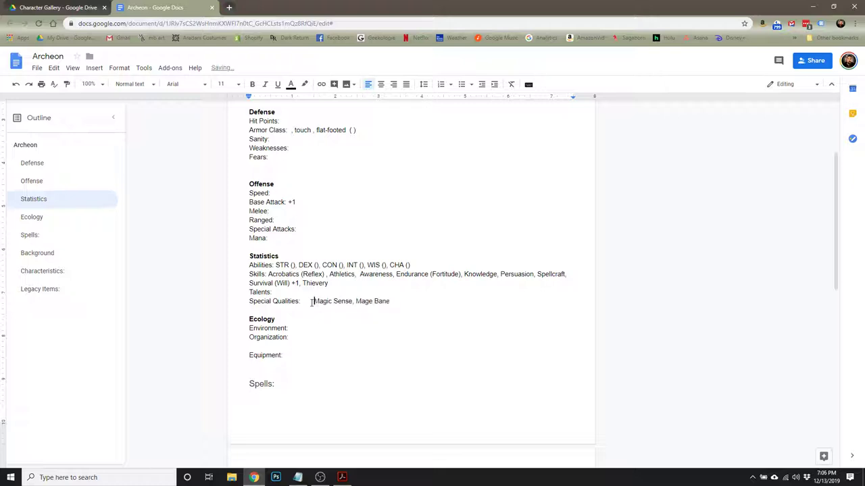
drag(310, 300, 302, 301)
key(BackSpace)
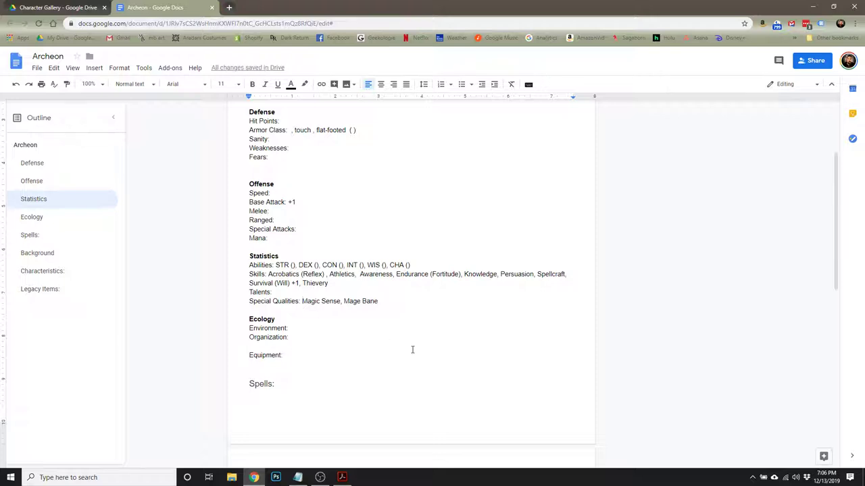
mouse_move(342, 480)
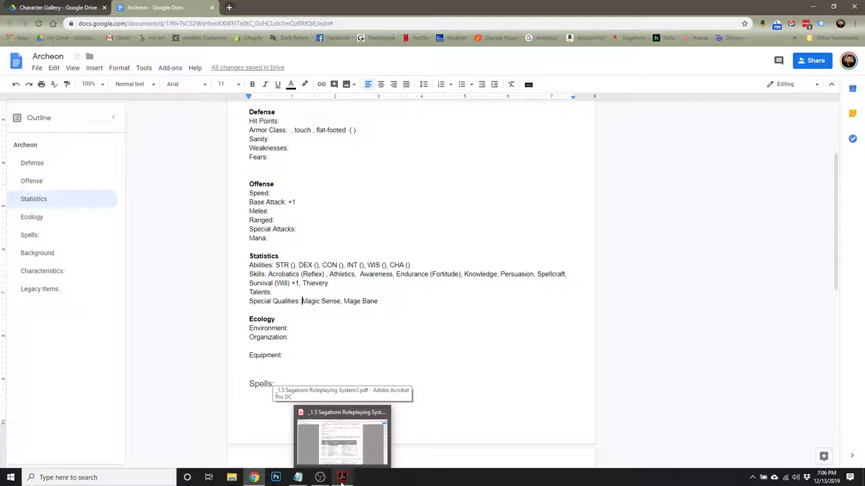
Step: Check the Archeon's 10 Skill Points level bonus, then scroll on to page 12's Mana Pool tables
click(342, 477)
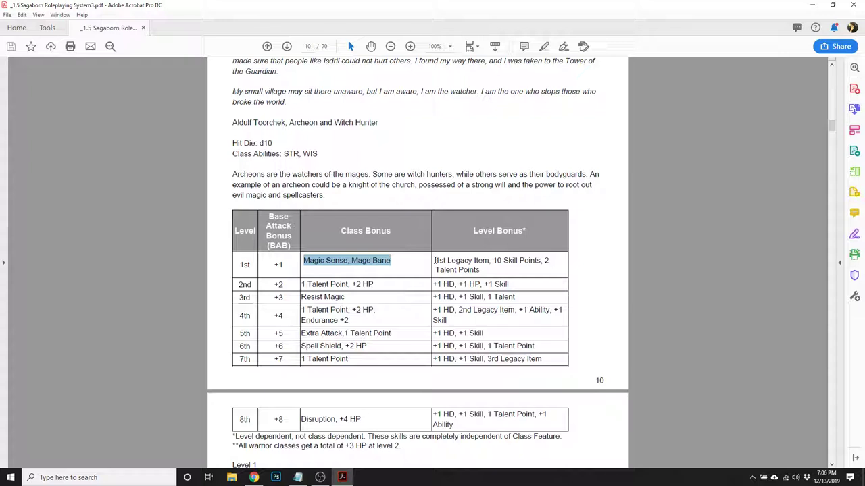
click(494, 262)
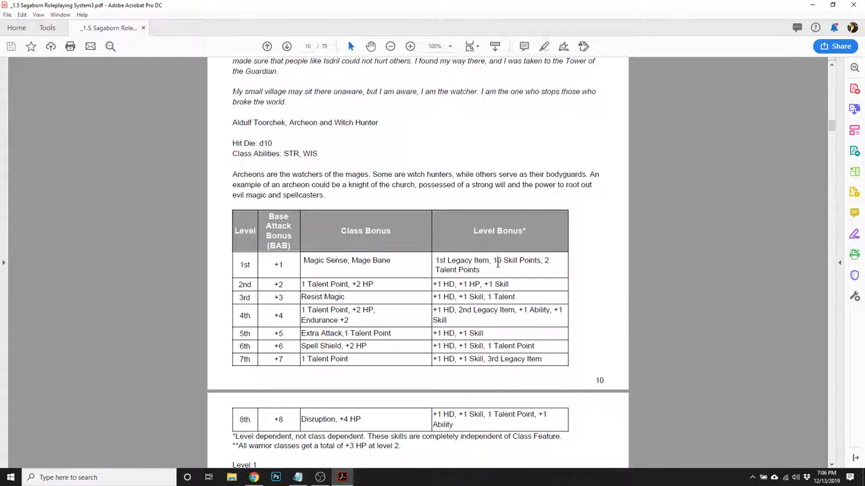
drag(494, 263, 540, 262)
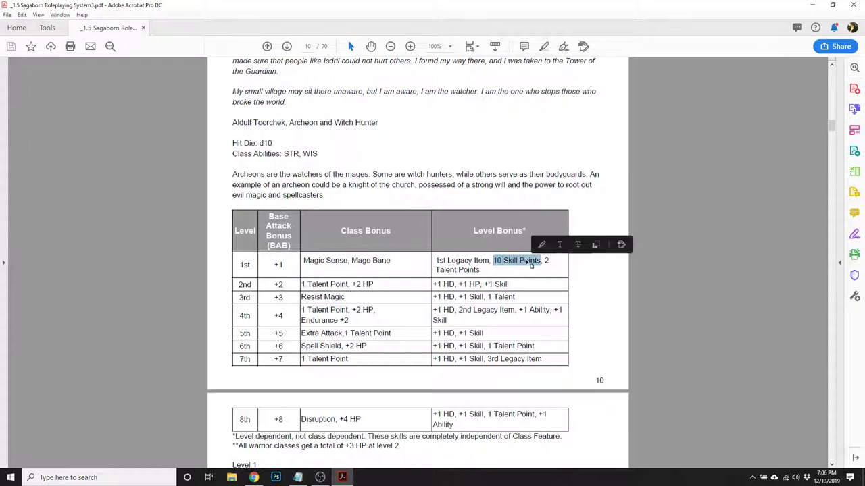
click(470, 270)
scroll(469, 265, down, 4)
scroll(462, 267, up, 4)
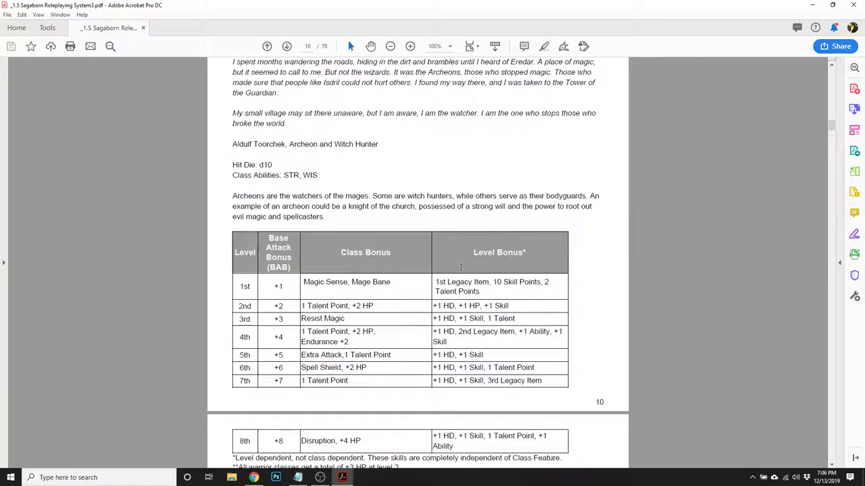
scroll(462, 269, down, 8)
scroll(459, 265, down, 17)
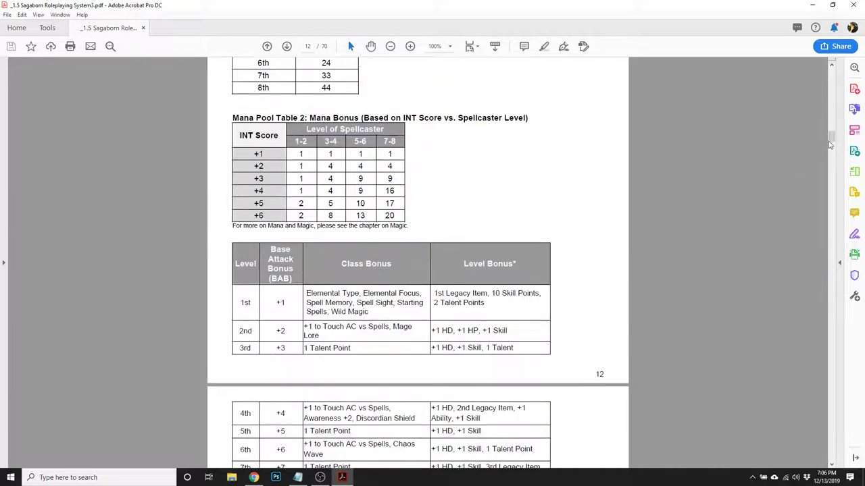
Step: Jump to page 26 and review the six abilities, the -2 starting value and the ability score table
drag(831, 138, 832, 213)
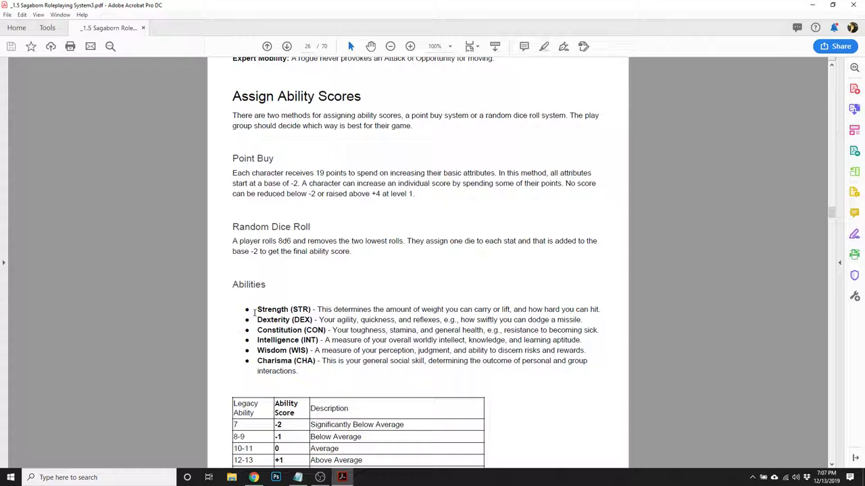
drag(255, 310, 314, 363)
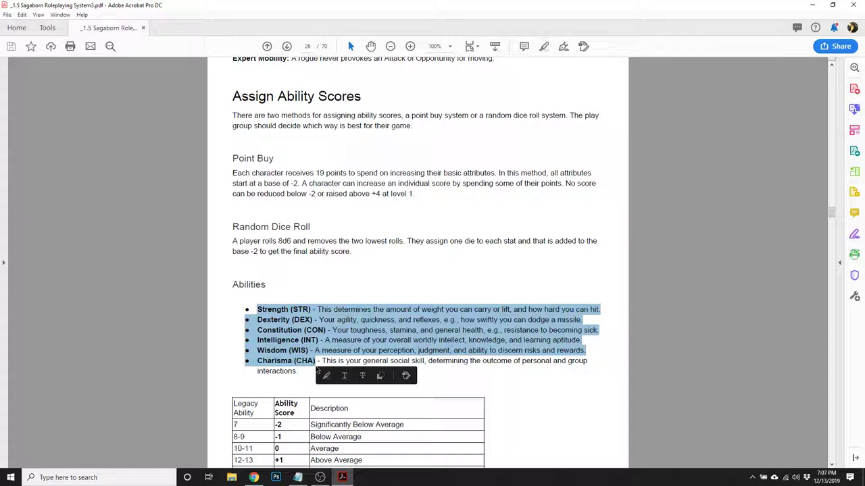
click(306, 350)
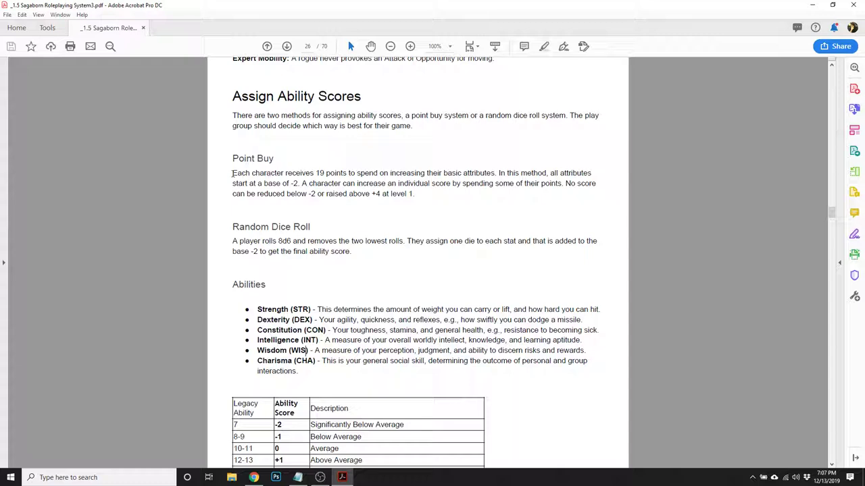
drag(301, 183, 290, 184)
scroll(335, 281, down, 5)
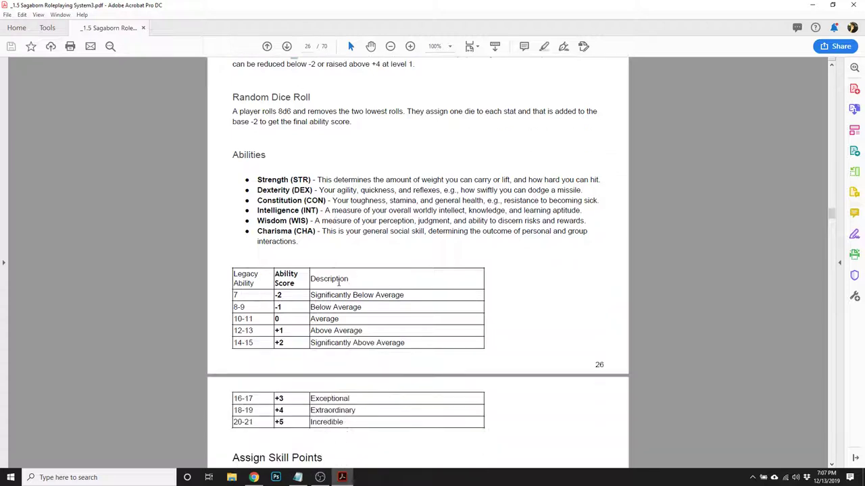
drag(234, 206, 245, 357)
click(244, 357)
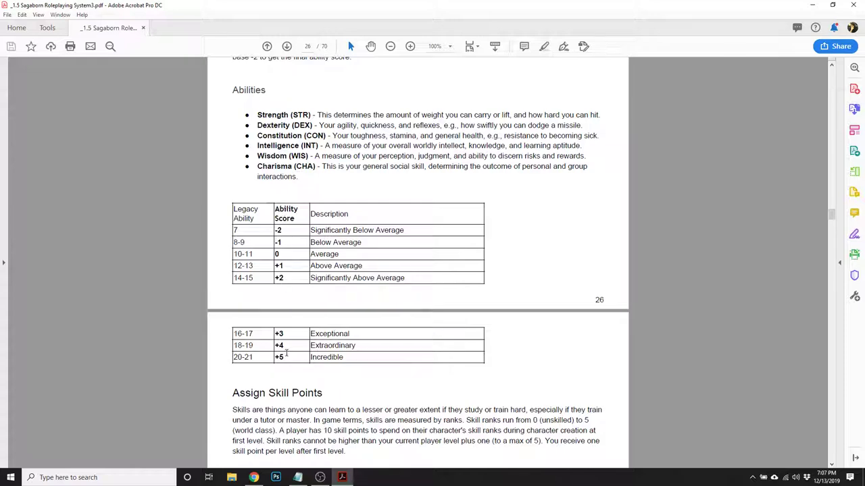
scroll(302, 327, up, 5)
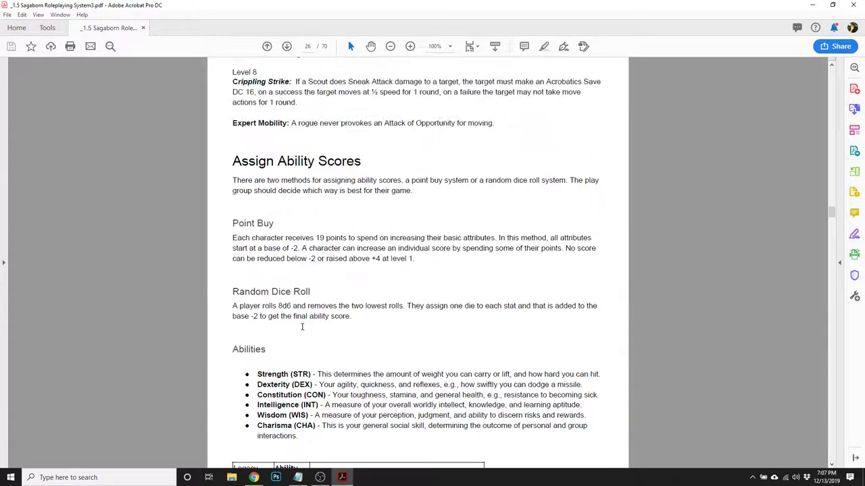
scroll(303, 331, up, 2)
scroll(331, 222, down, 3)
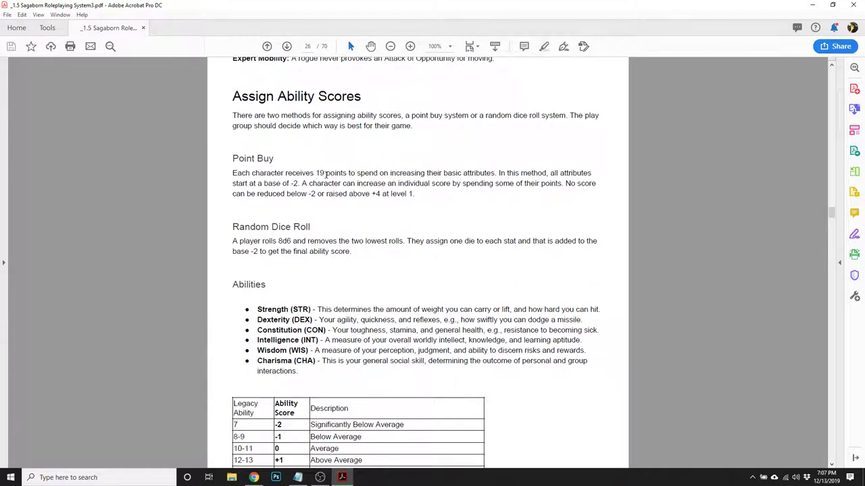
Step: Bring the Notepad notes forward, reposition them, and record CON -2 +5 = +3
click(298, 478)
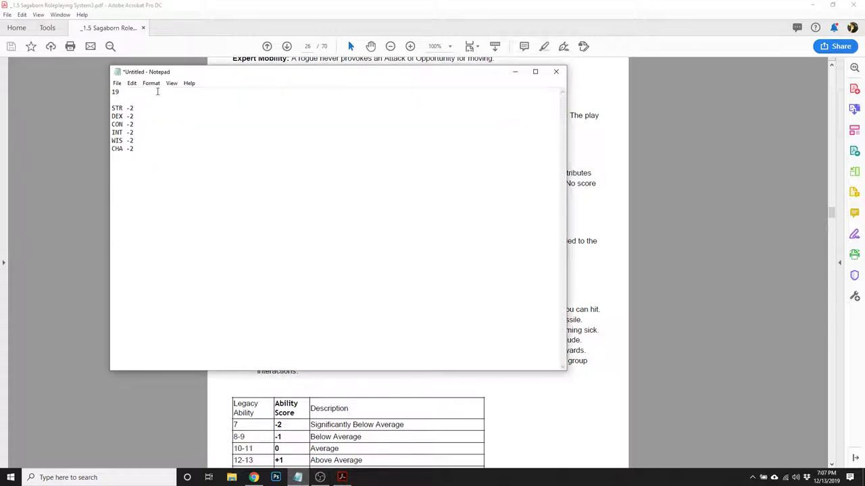
drag(202, 73, 324, 100)
drag(245, 120, 225, 119)
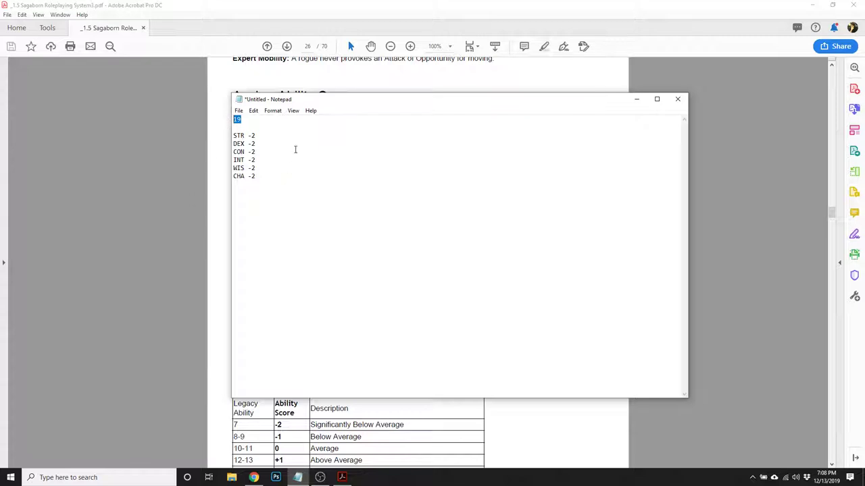
click(259, 139)
click(267, 150)
text(+5 = +3)
Step: Record WIS +4= +2 and STR +4 = +2, reducing the point total 19-5=14-4=10
click(247, 119)
text(-5=14)
text(+4= +2)
click(264, 120)
text(-4=10)
text(+4 = +2)
Step: Finish the point math with 2 points left, DEX -1, INT +1, CHA 0, and select the six ability lines
click(291, 122)
text(-4=6)
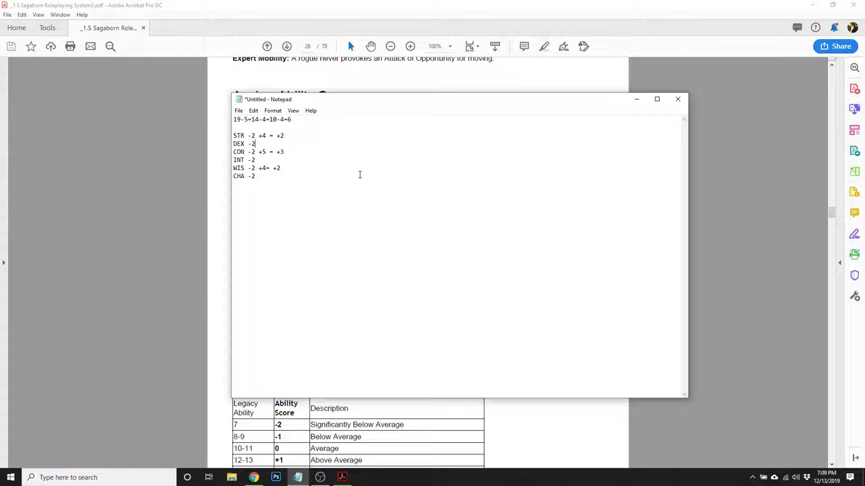
text(+1=-1)
click(298, 121)
text(1=5)
text(+3=+1-3=2)
text(+2 = 0)
drag(290, 177, 219, 137)
key(ctrl+c)
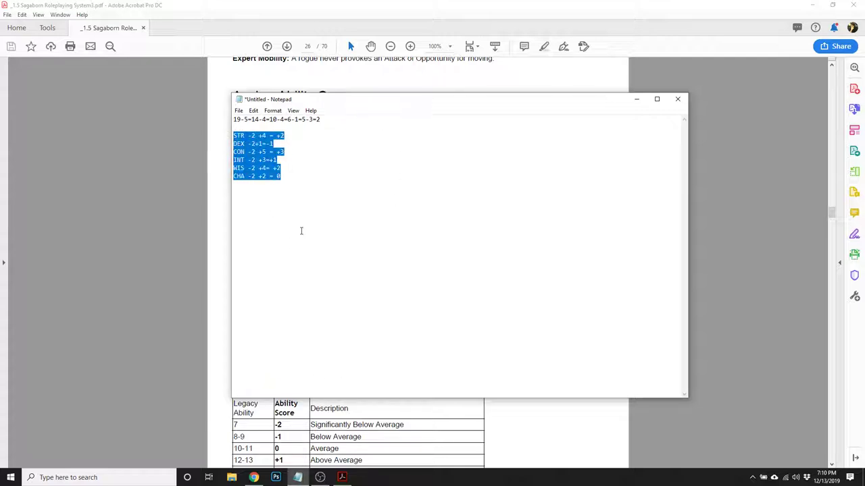
click(254, 477)
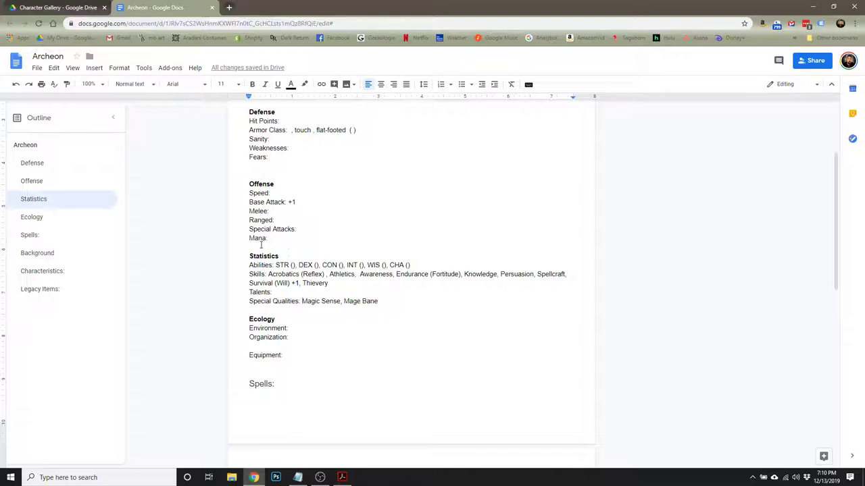
Step: Paste the ability notes below Mana and fill in STR (+2), DEX (-1) and CON (+3)
click(300, 248)
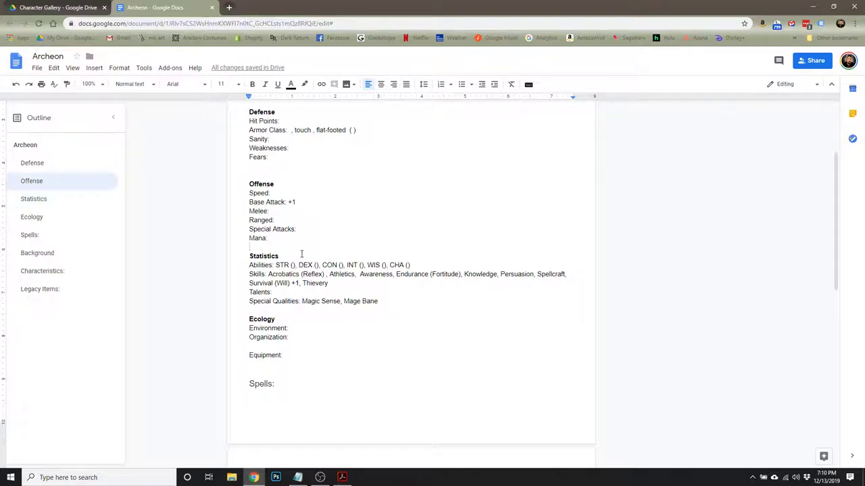
key(ctrl+v)
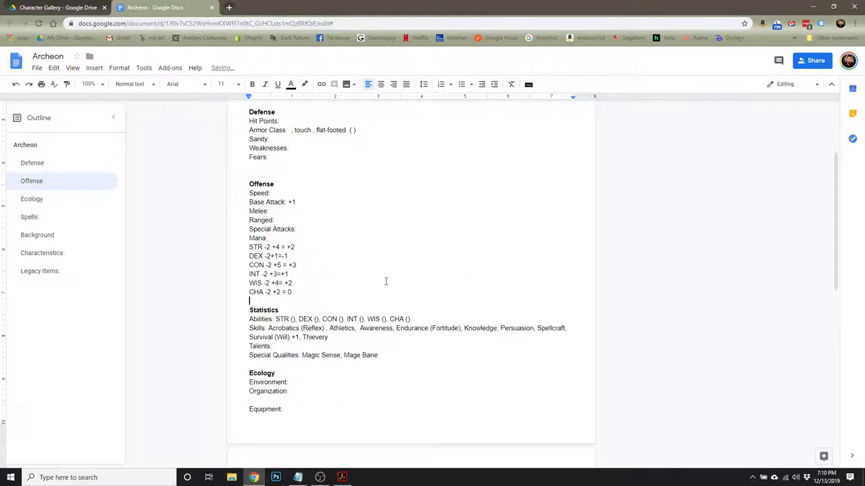
click(293, 319)
text(+)
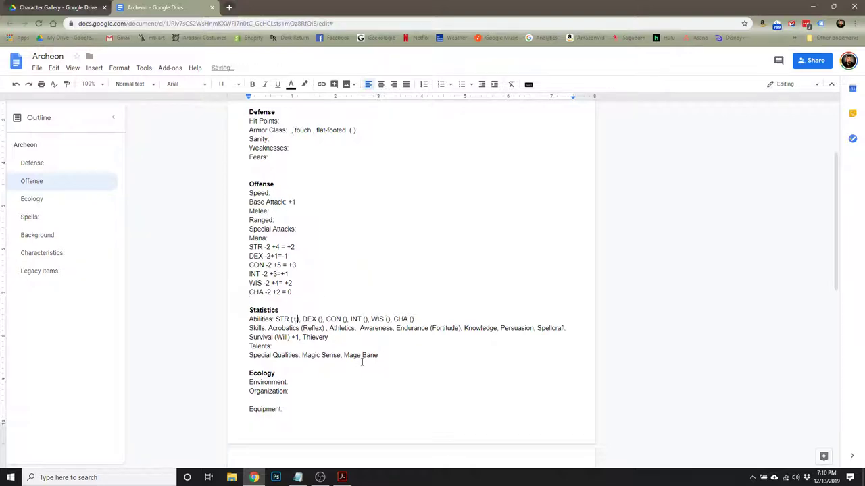
text(2)
click(326, 319)
text(-1)
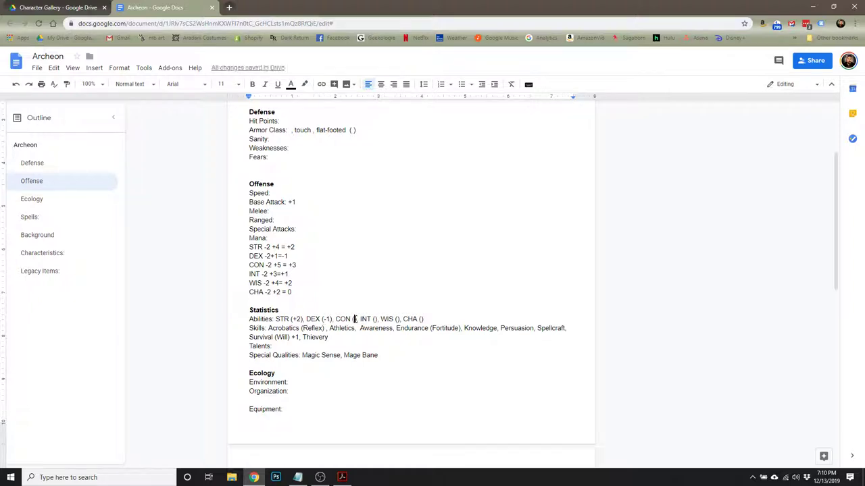
click(354, 319)
text(+3)
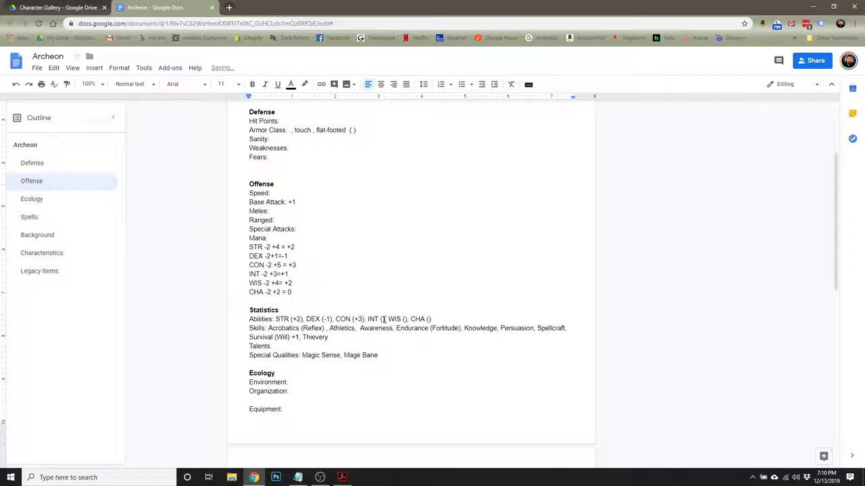
Step: Fill in INT (+1), WIS (+2) and CHA (0) on the Abilities line
click(382, 319)
text(+1)
click(411, 319)
text(+2)
click(443, 319)
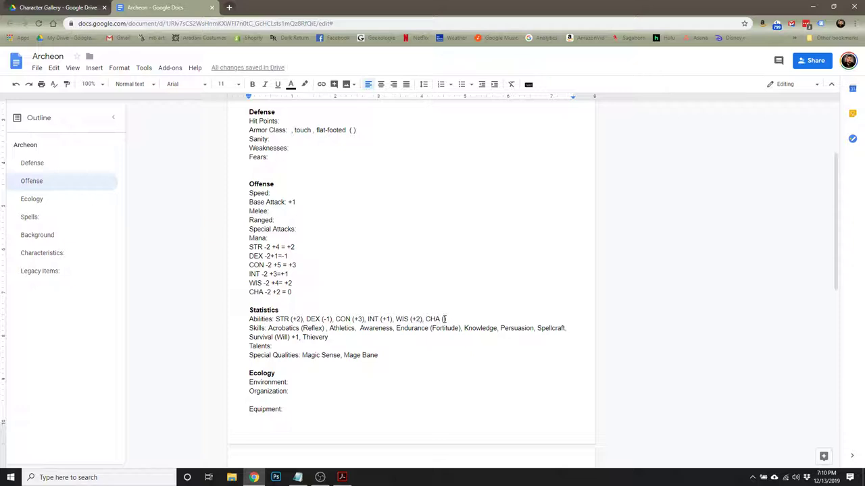
text(0)
Step: Delete the pasted ability lines and the Mana line
drag(293, 292, 238, 247)
key(BackSpace)
scroll(293, 253, up, 1)
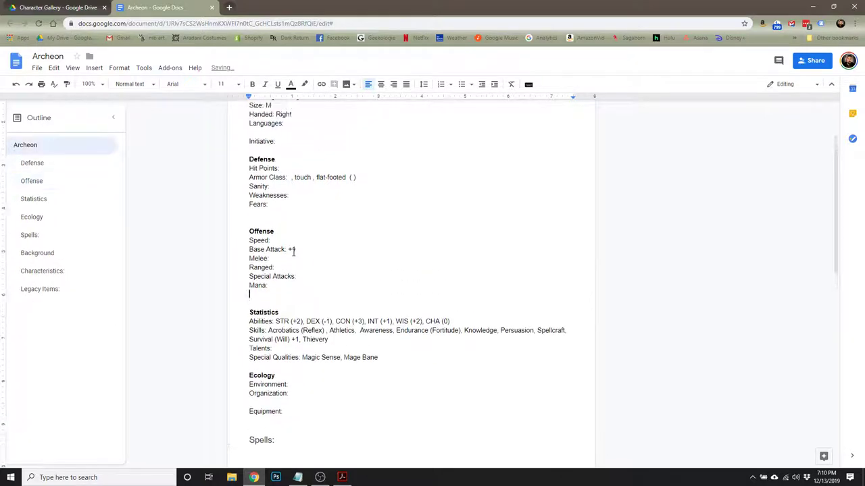
scroll(293, 253, up, 2)
scroll(295, 257, down, 3)
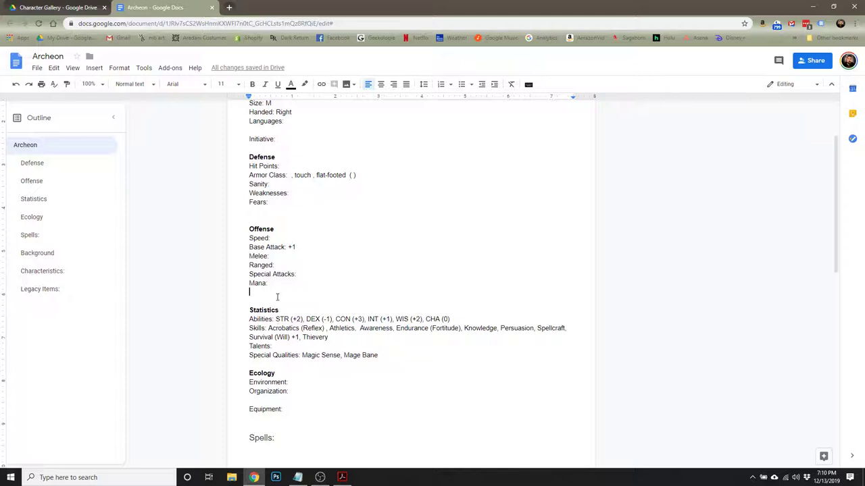
triple_click(237, 285)
key(BackSpace)
key(BackSpace)
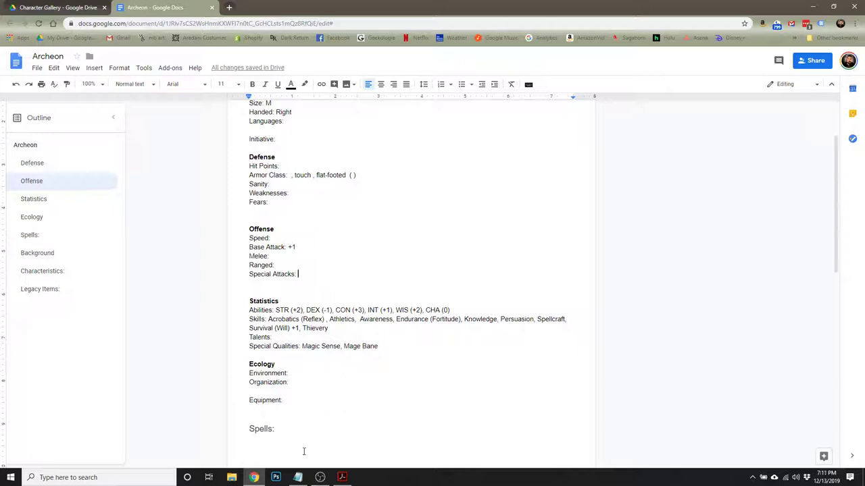
Step: Review the rulebook's page 27 Assign Skill Points table, then return to the Archeon doc
click(342, 478)
scroll(339, 257, up, 5)
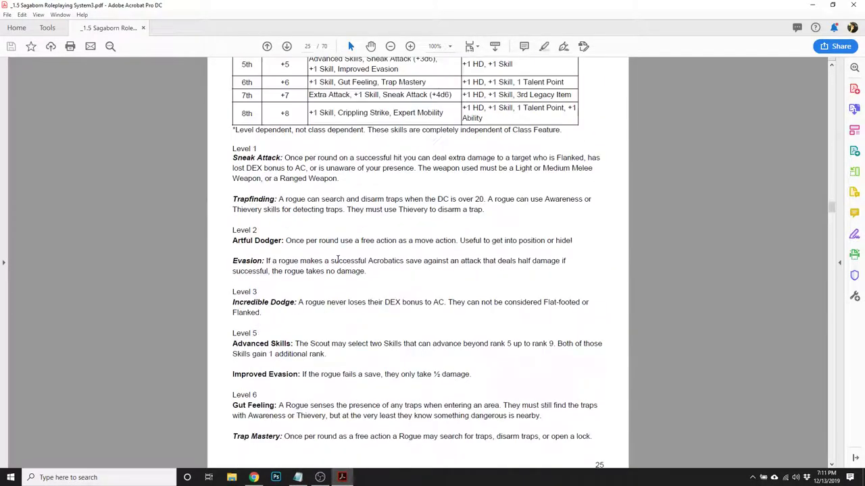
scroll(339, 257, down, 2)
drag(831, 210, 835, 228)
scroll(578, 224, up, 10)
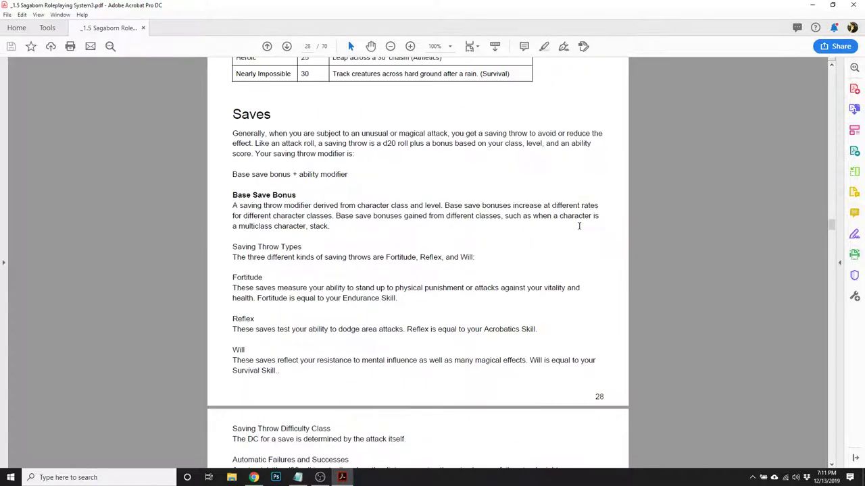
scroll(578, 230, up, 2)
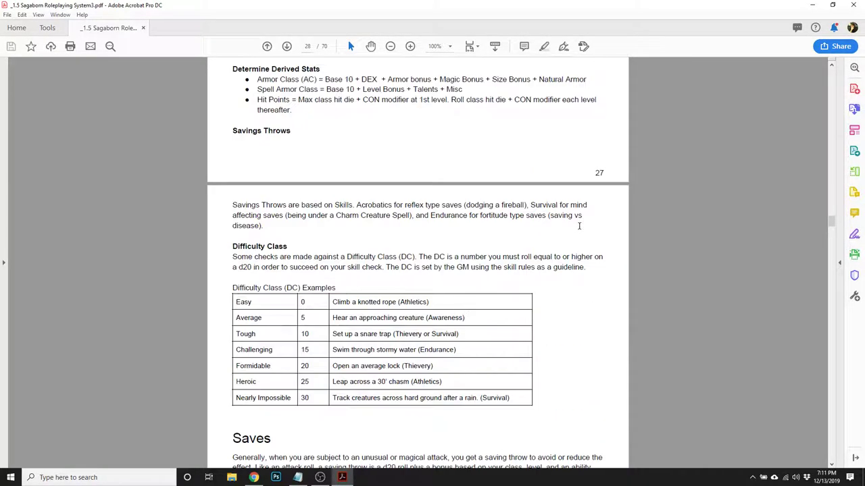
scroll(578, 227, down, 17)
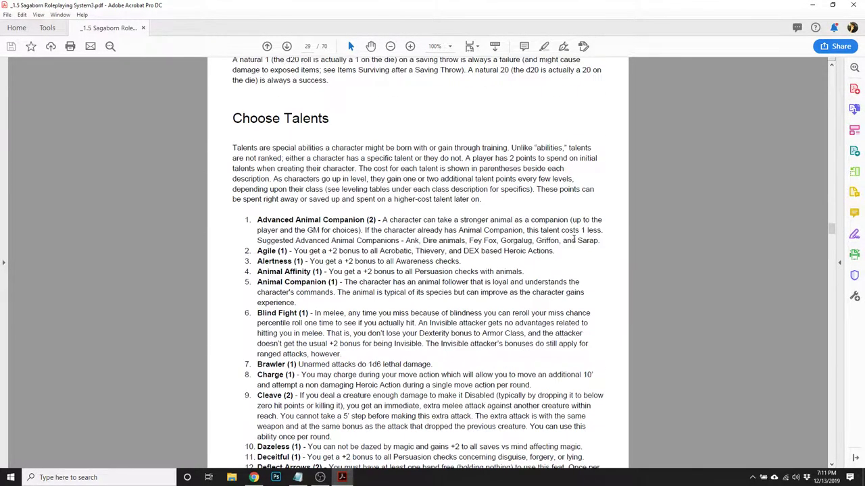
scroll(569, 237, up, 4)
scroll(569, 236, up, 15)
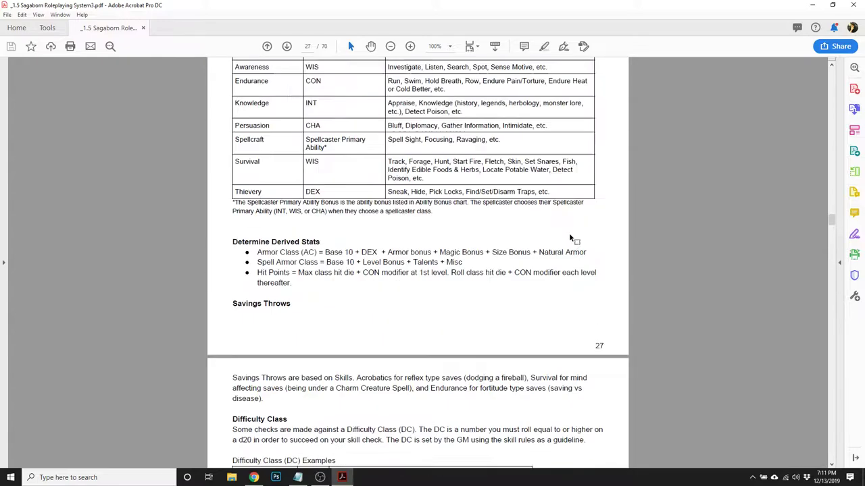
scroll(569, 235, up, 3)
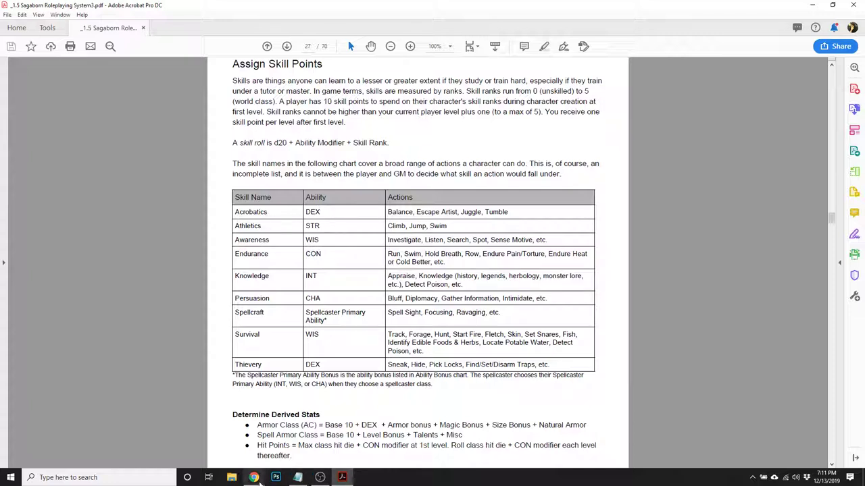
mouse_move(255, 479)
click(254, 432)
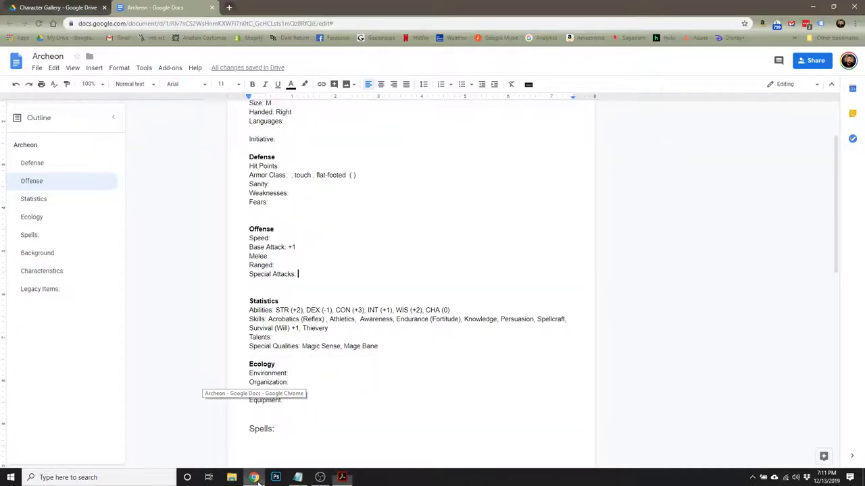
Step: Add skill modifiers Acrobatics -1, Athletics +2, Awareness +2, Endurance +3, Knowledge +1
click(325, 319)
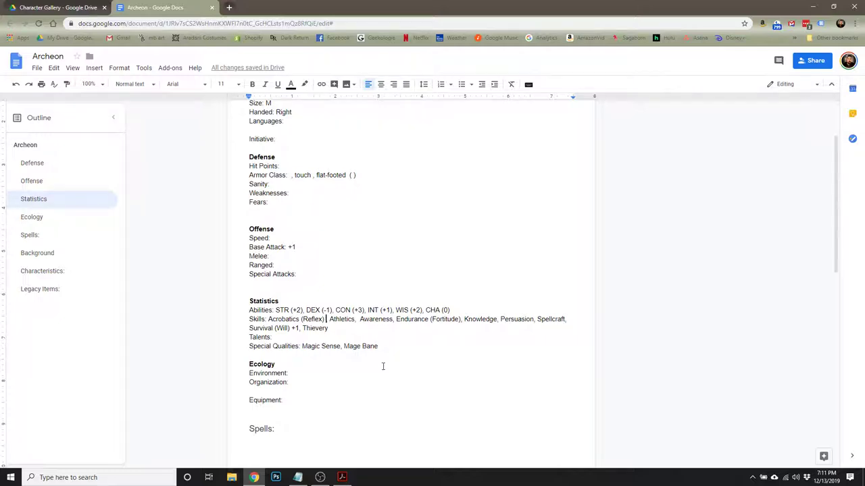
text(-1,)
click(361, 320)
text(+2)
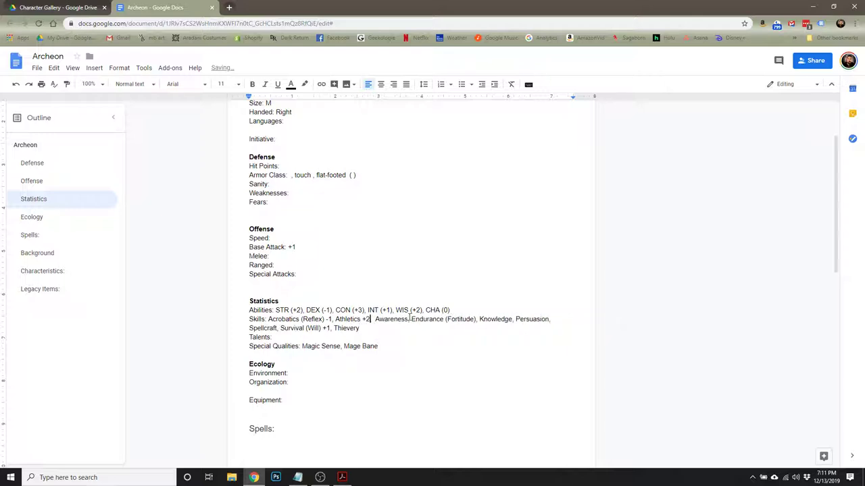
click(408, 319)
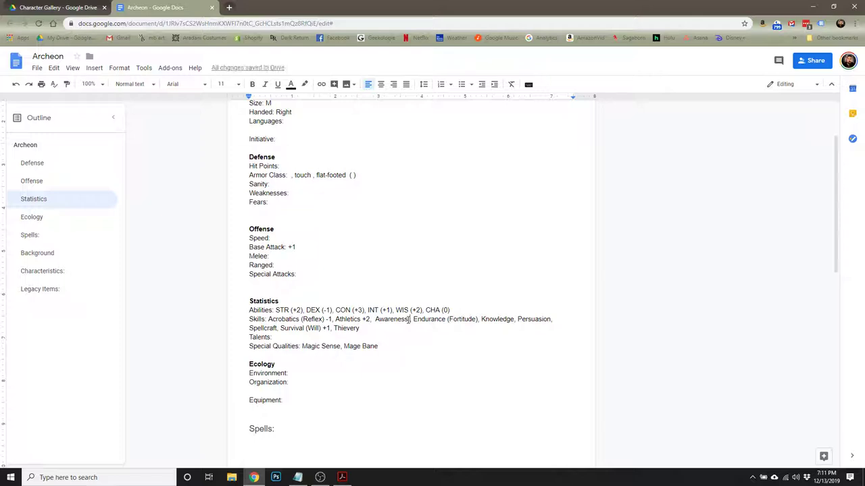
text(+2)
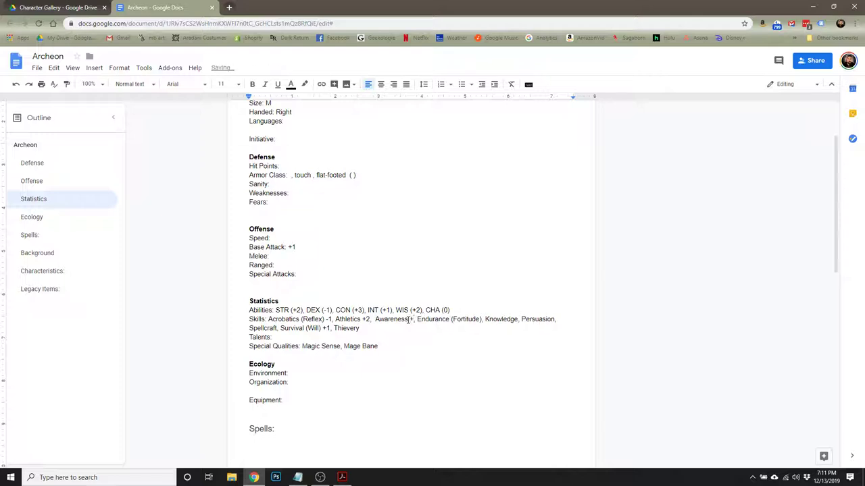
click(485, 320)
text(+3)
click(531, 321)
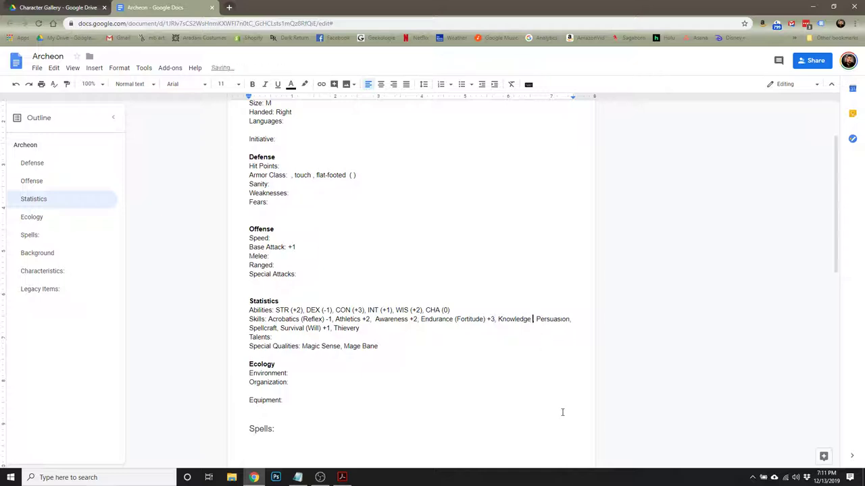
text(+1)
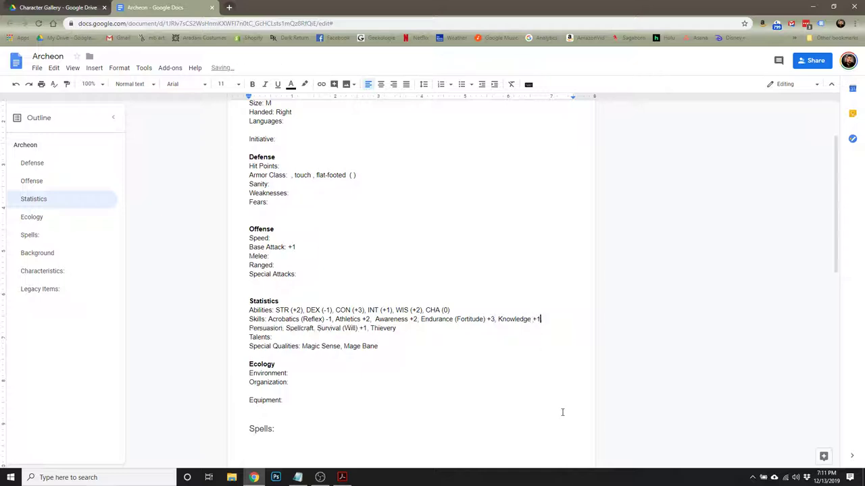
Step: Add Persuasion 0, change Survival to +4, and add Thievery -1
click(282, 329)
text(0)
click(320, 328)
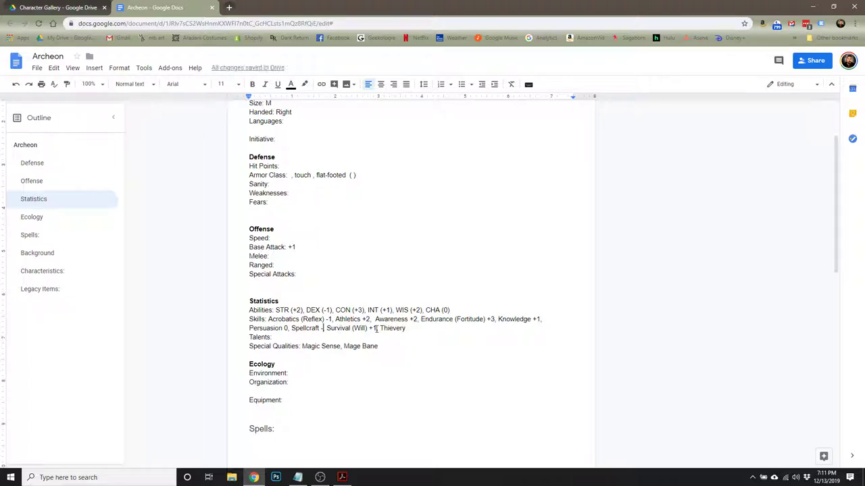
double_click(375, 328)
text(4,)
click(410, 329)
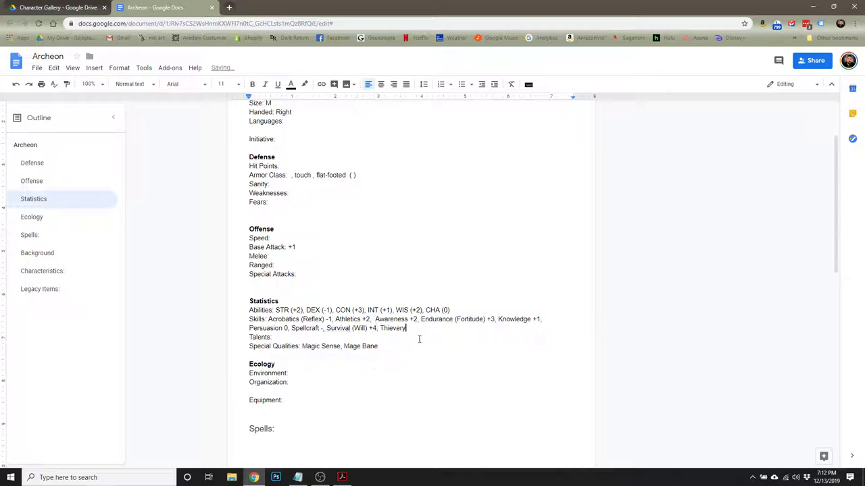
text(-1)
click(309, 284)
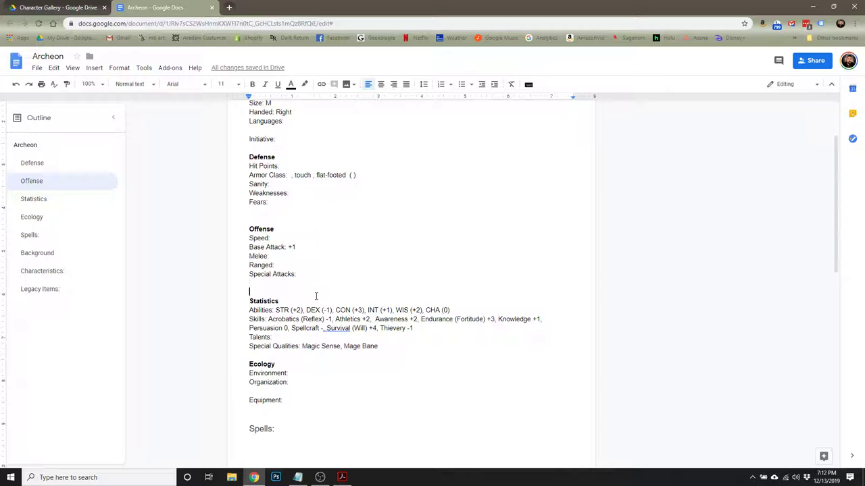
Step: Bring the rulebook PDF back to page 10's Archeon level table
text(10)
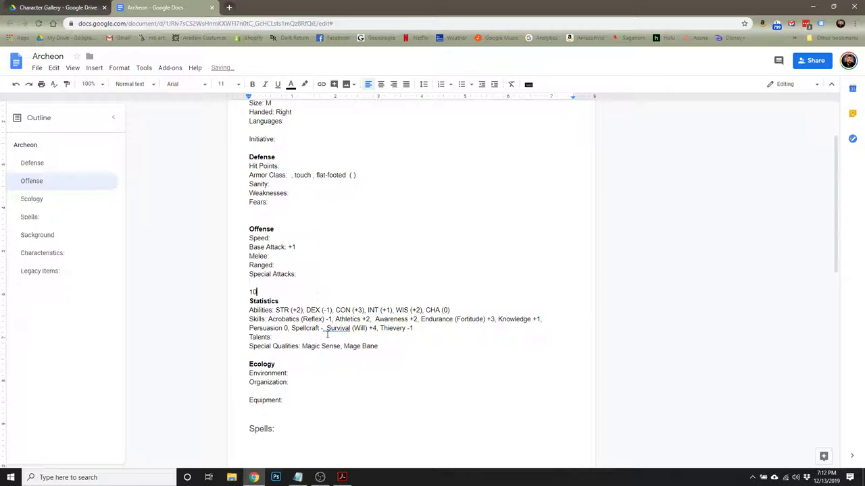
click(68, 7)
click(137, 6)
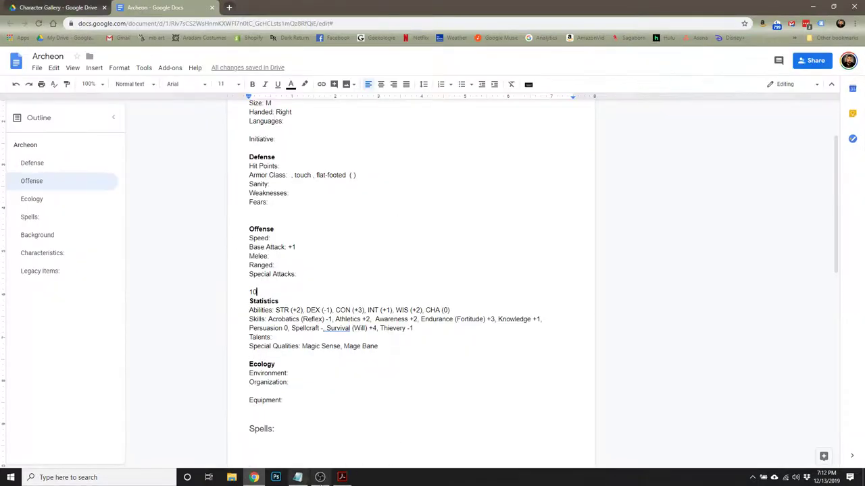
click(342, 478)
scroll(372, 316, up, 15)
mouse_move(831, 209)
mouse_down()
mouse_move(831, 181)
mouse_move(830, 194)
mouse_up()
scroll(617, 268, up, 20)
scroll(617, 268, up, 15)
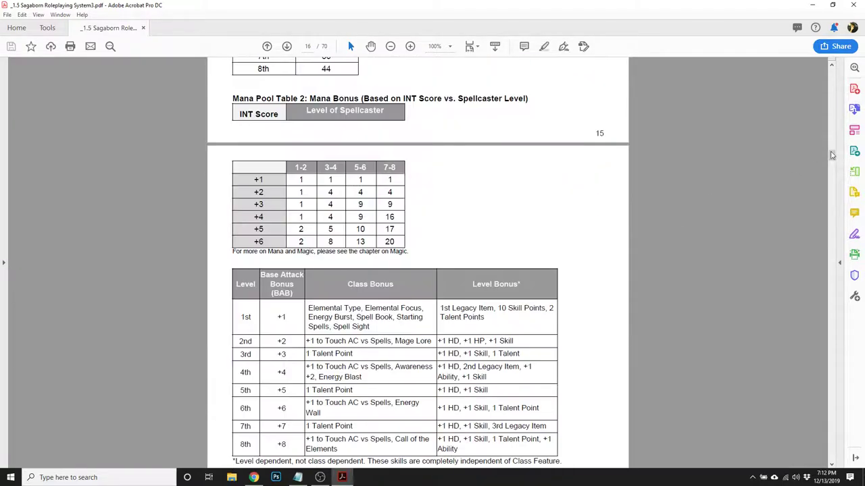
drag(830, 154, 835, 125)
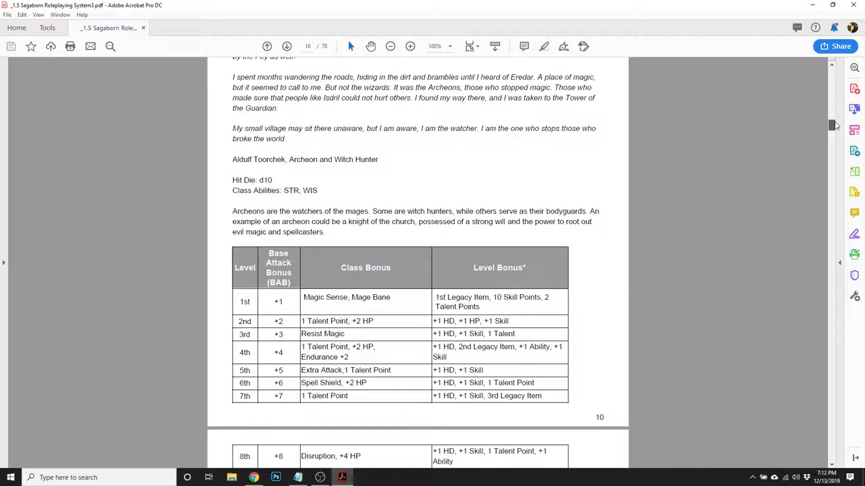
scroll(760, 190, down, 4)
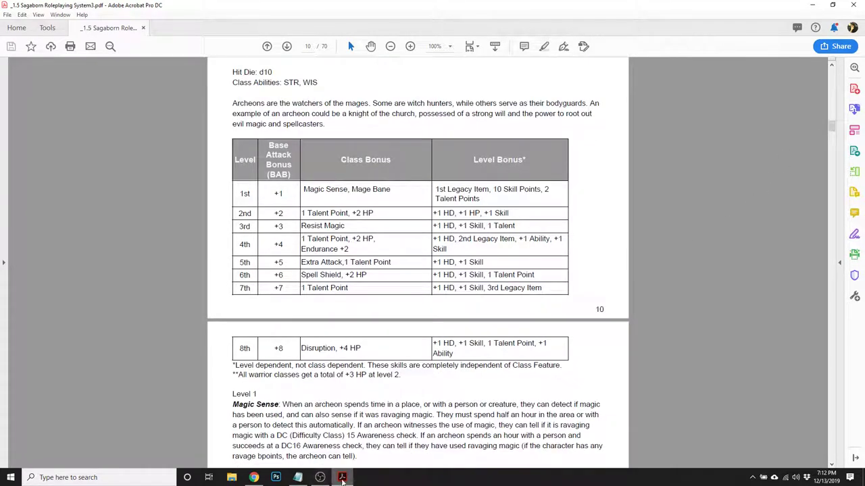
click(342, 480)
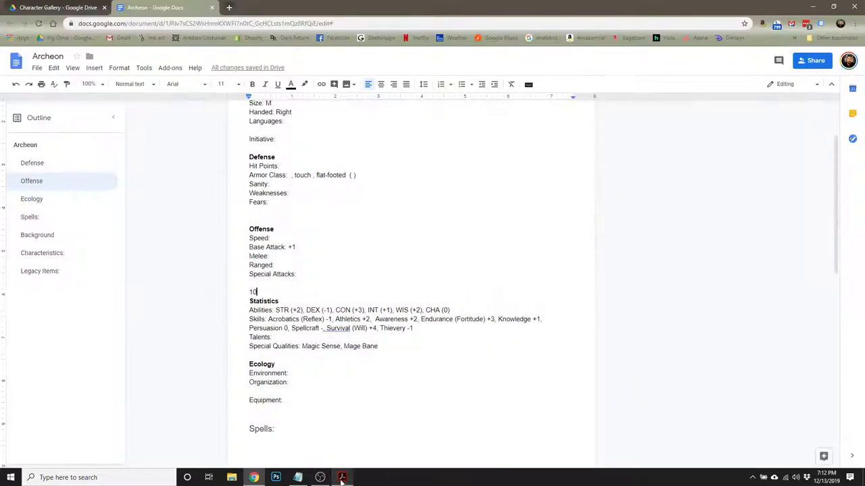
click(342, 480)
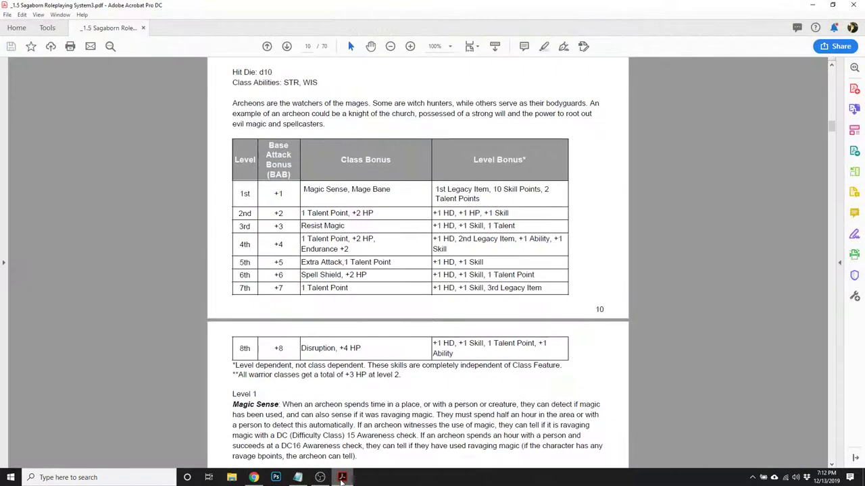
Step: Raise Survival to +6, Endurance to +5 and Knowledge to +2, logging costs on the 10 tally line
click(255, 478)
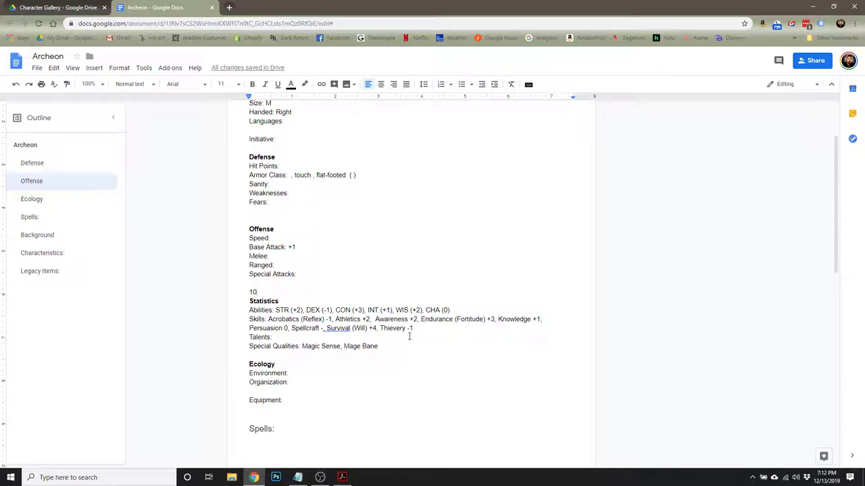
double_click(375, 328)
text(6)
click(261, 290)
text(-2)
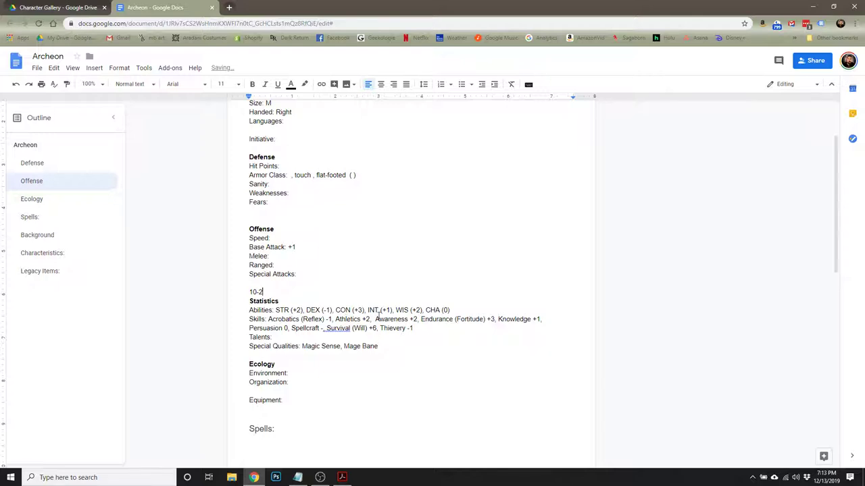
double_click(493, 319)
text(5-2)
click(539, 319)
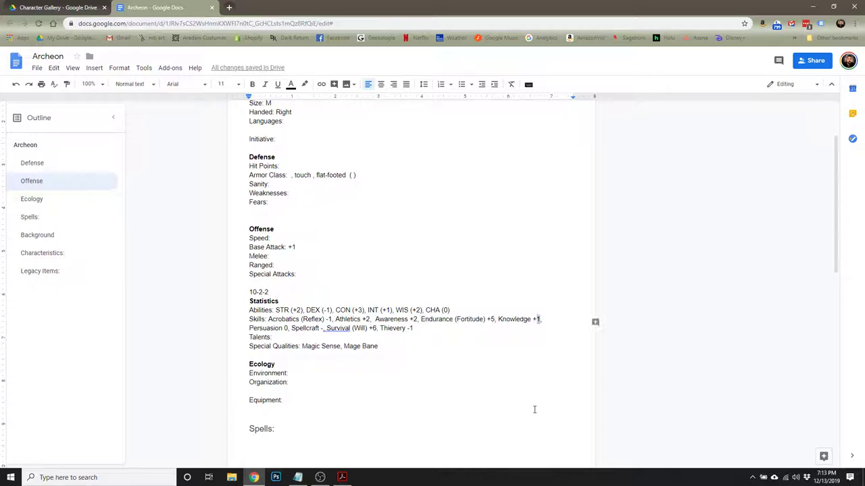
text(2)
click(273, 289)
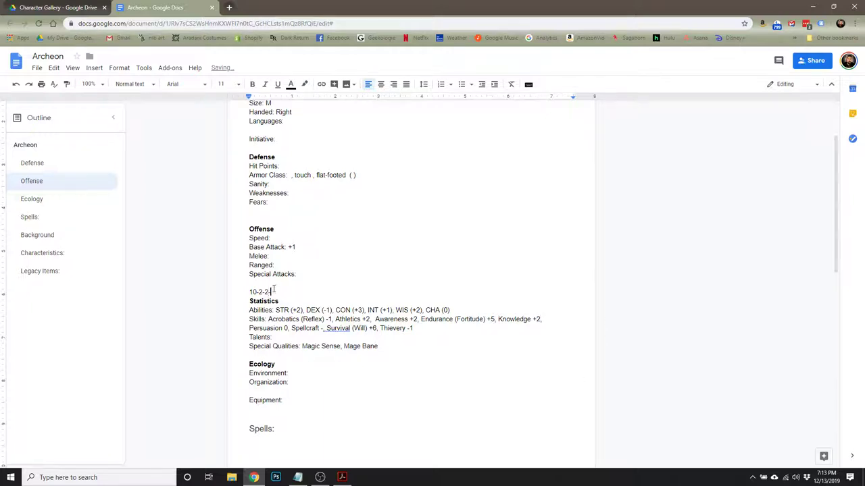
text(1)
Step: Set Acrobatics to 0 and Athletics to +3, extending the point tally
click(332, 318)
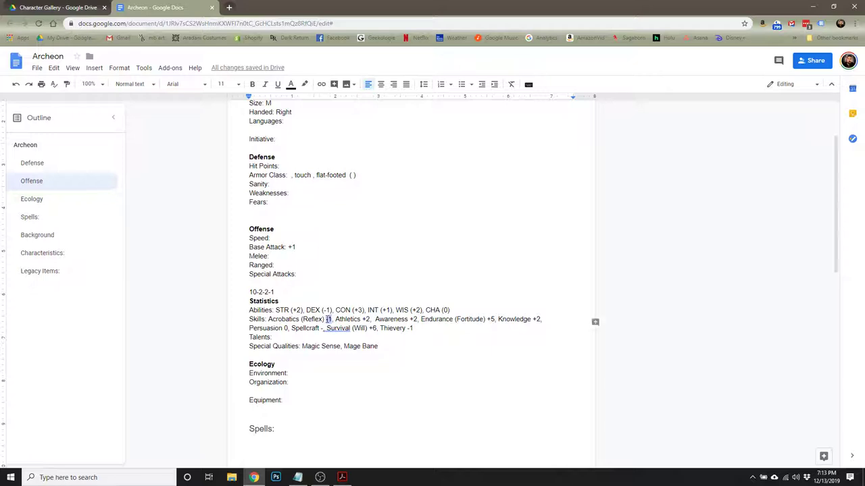
key(BackSpace)
key(BackSpace)
text(0)
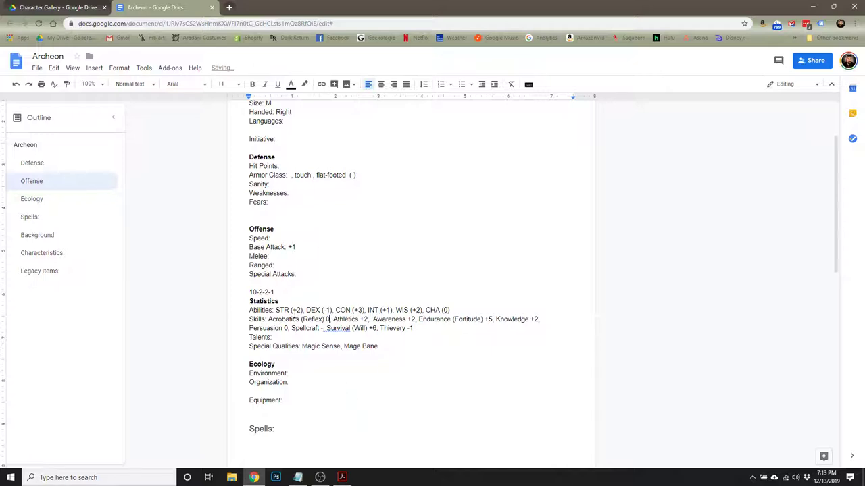
click(276, 292)
click(367, 319)
key(BackSpace)
text(3)
click(281, 292)
text(-1)
Step: Change Awareness to +4 and Thievery to 0
double_click(413, 319)
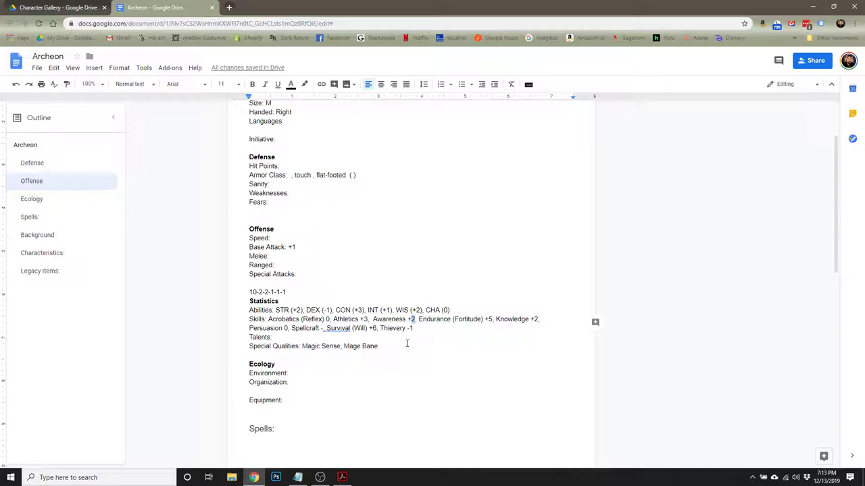
text(4)
text(-2)
click(411, 327)
key(BackSpace)
text(0)
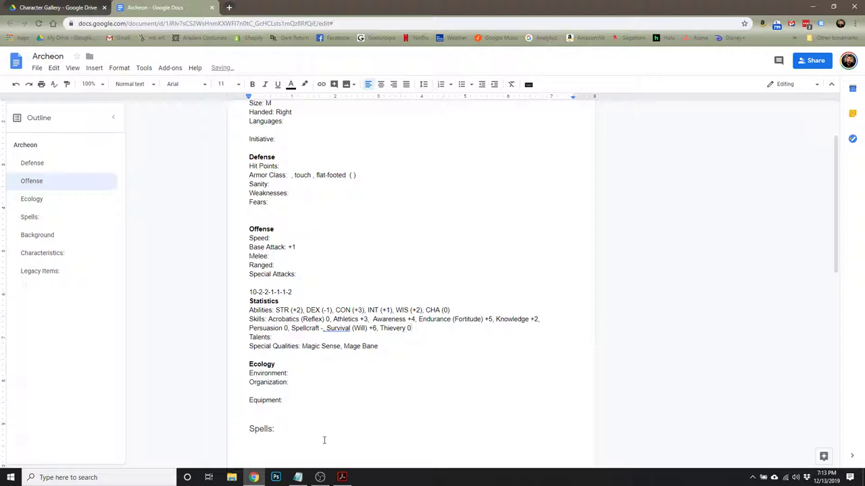
click(343, 477)
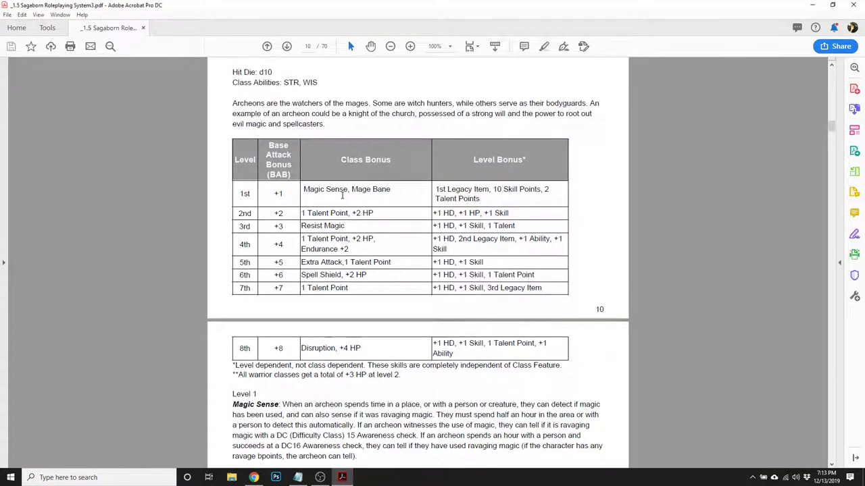
drag(304, 188, 393, 194)
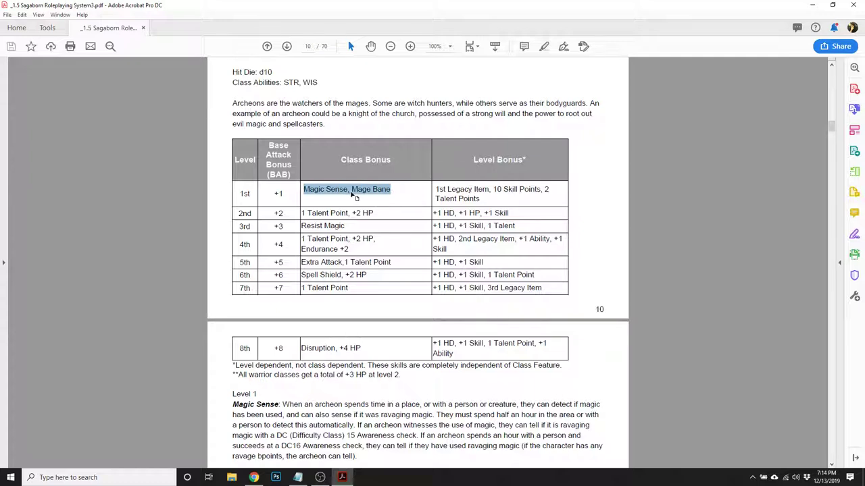
drag(301, 213, 329, 214)
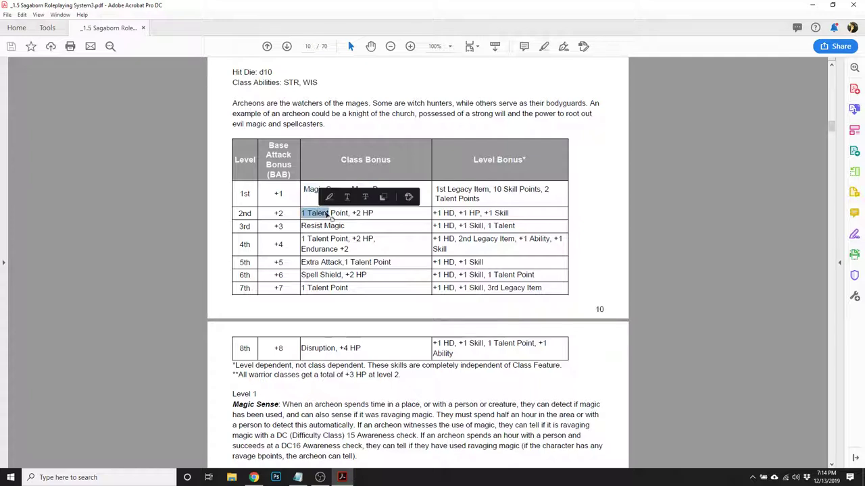
click(356, 214)
click(448, 190)
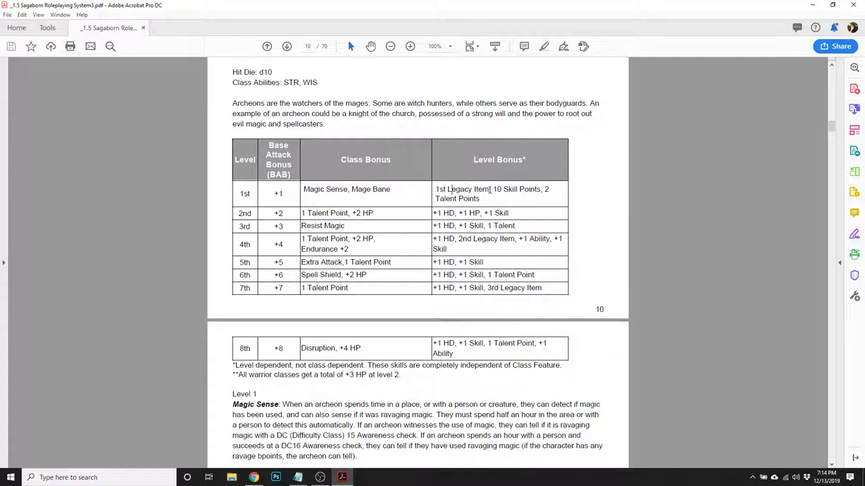
drag(493, 190, 540, 190)
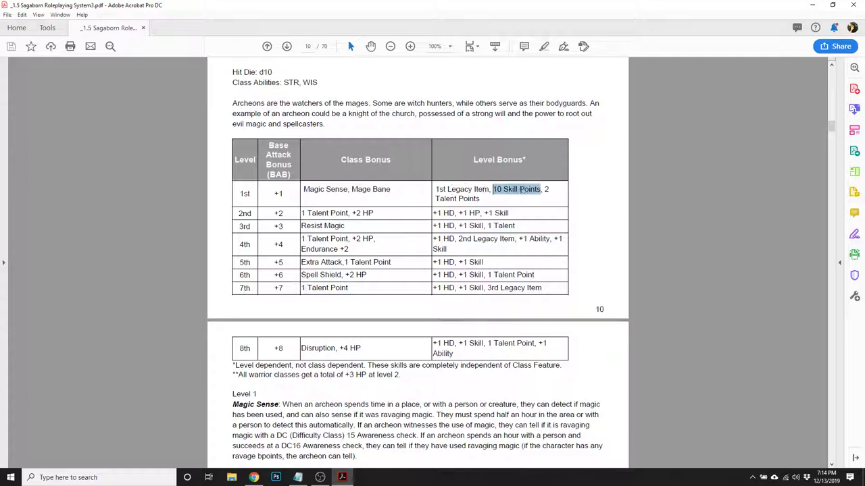
click(482, 195)
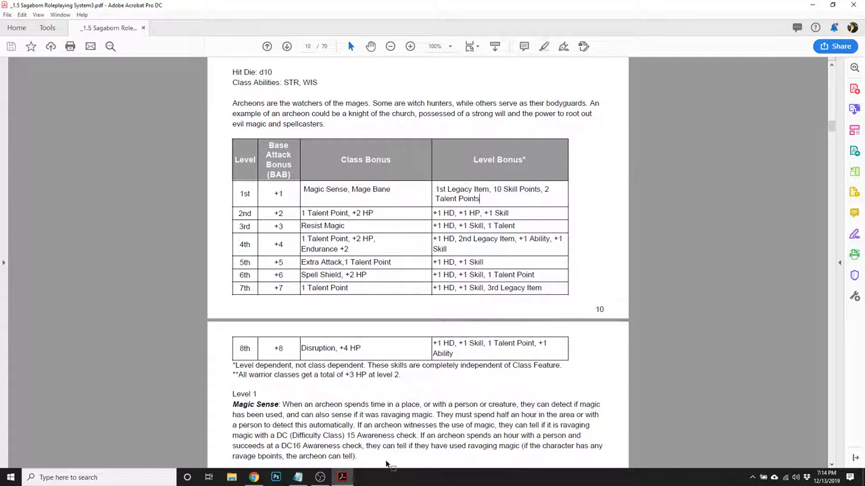
click(253, 477)
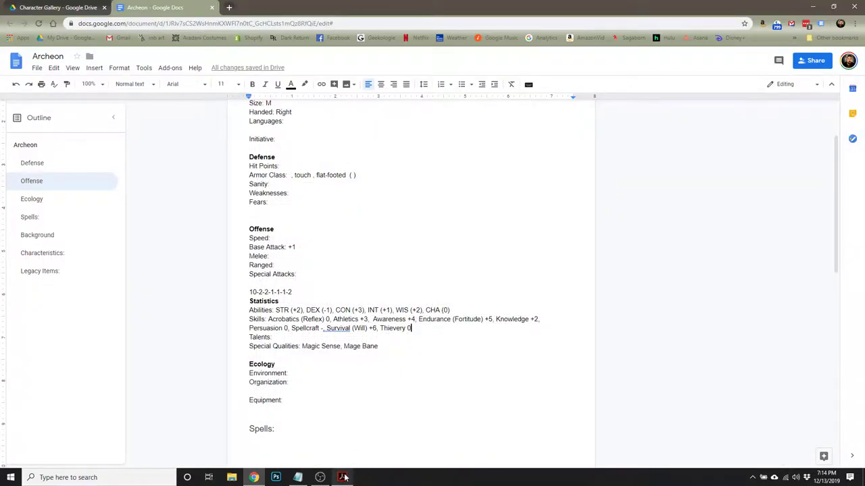
Step: Find the Choose Talents list in the rulebook and select 'Disperse Magic'
click(341, 478)
drag(831, 127, 841, 245)
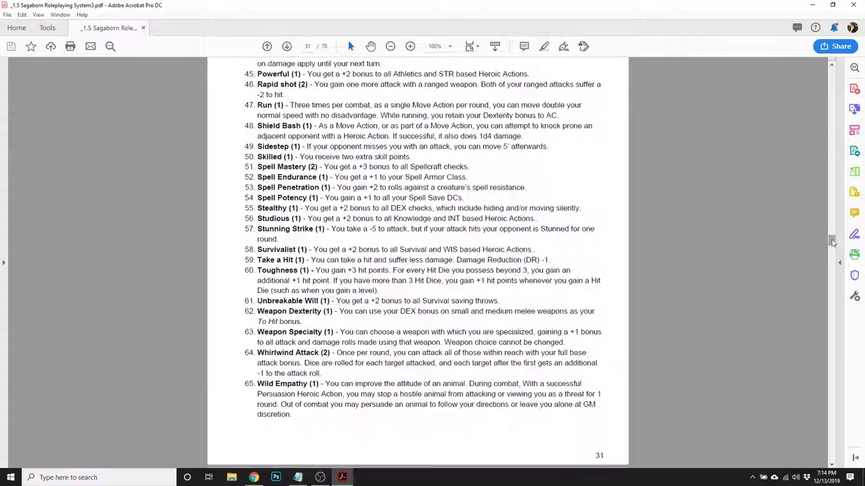
scroll(336, 247, up, 10)
scroll(336, 247, up, 10)
scroll(336, 188, up, 3)
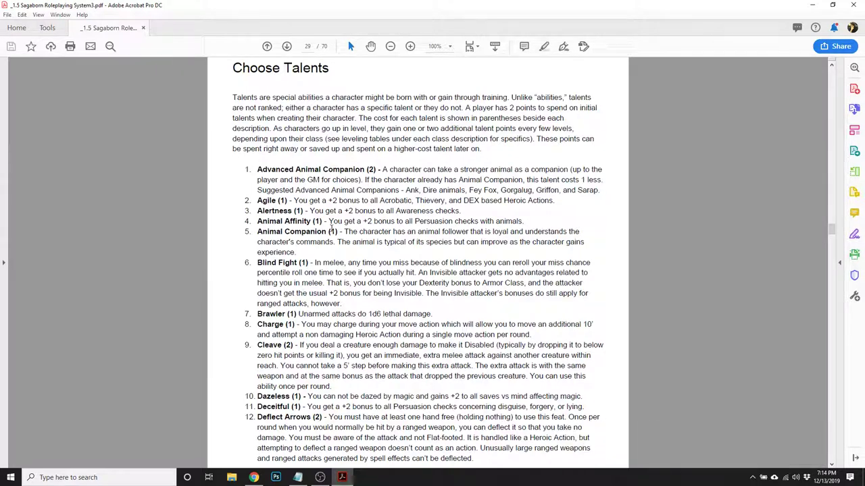
scroll(331, 229, down, 4)
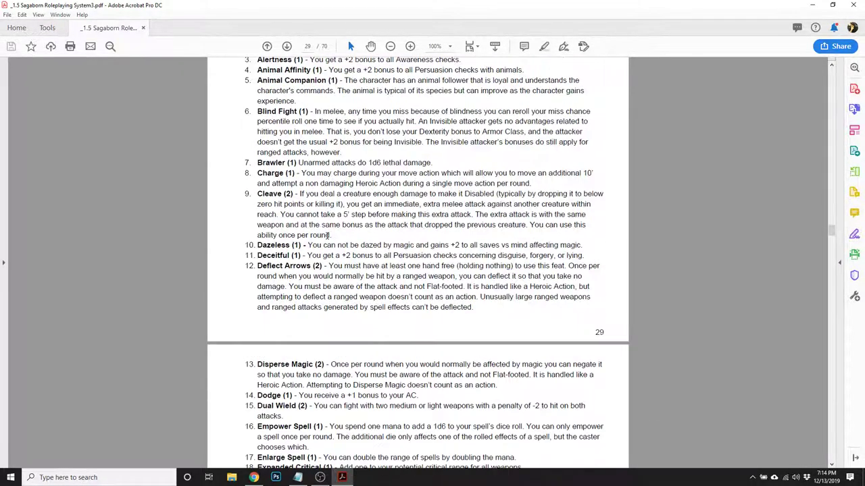
scroll(317, 237, down, 3)
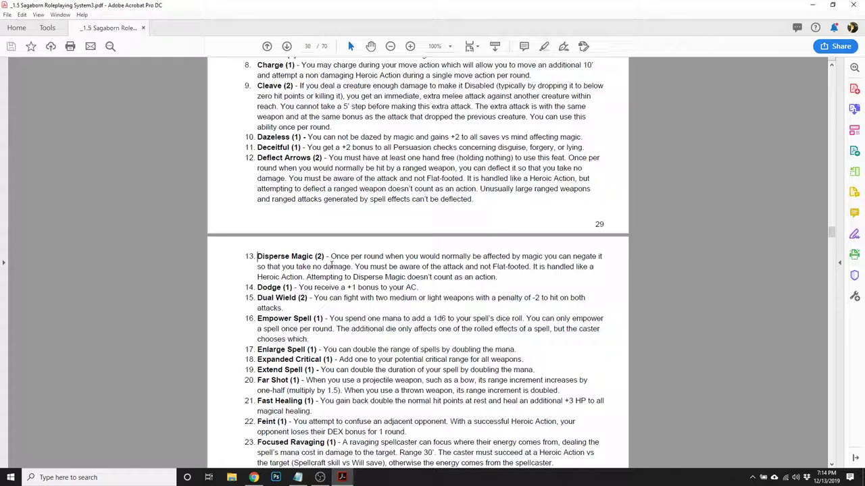
drag(256, 257, 312, 256)
key(ctrl+c)
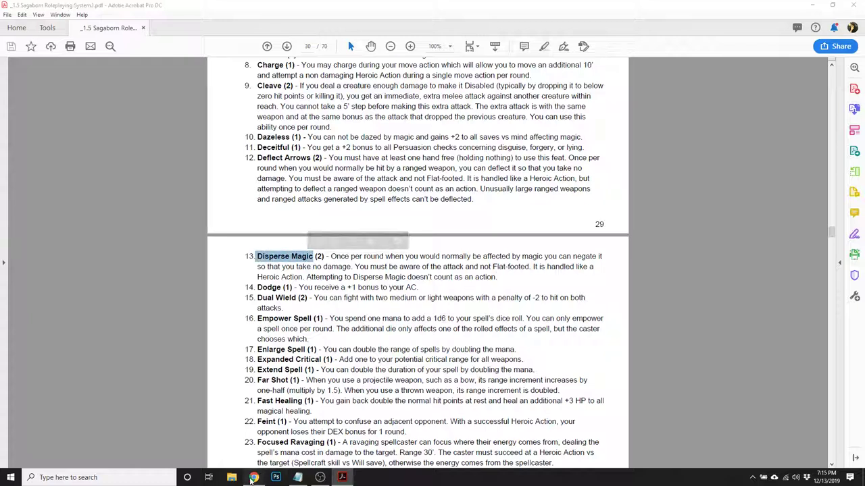
Step: Paste 'Disperse Magic' after Talents: on the character sheet, then return to the PDF
click(254, 478)
right_click(282, 337)
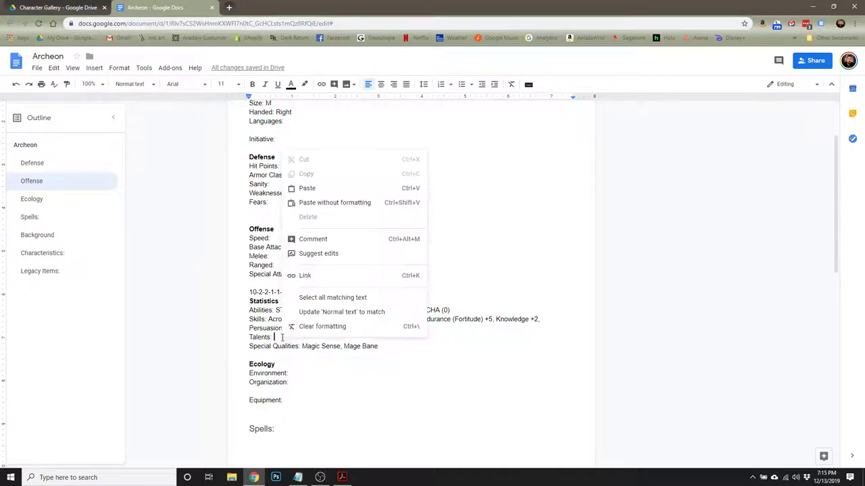
click(330, 204)
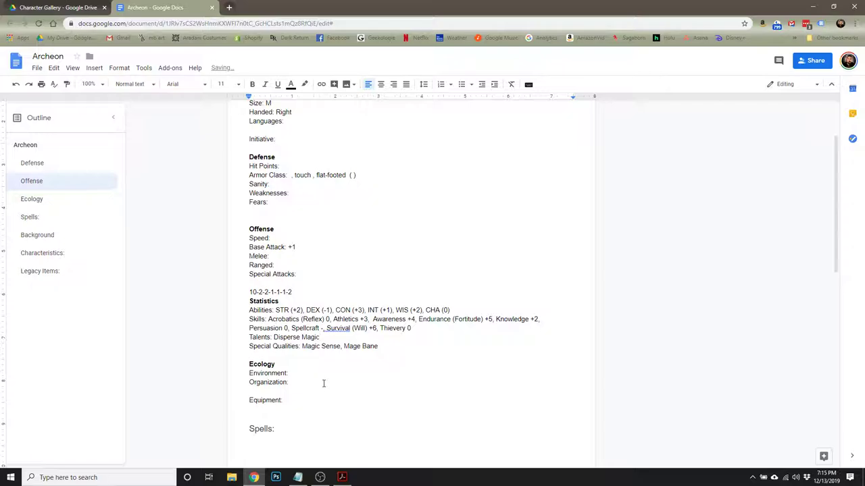
click(342, 477)
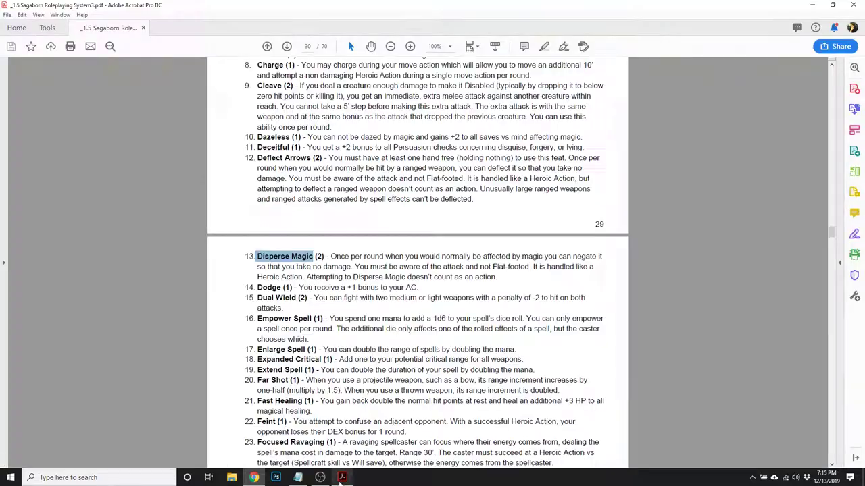
Step: Check the level 1 base attack bonus, skill and talent points in the Archeon table
drag(831, 234, 833, 127)
scroll(614, 241, up, 3)
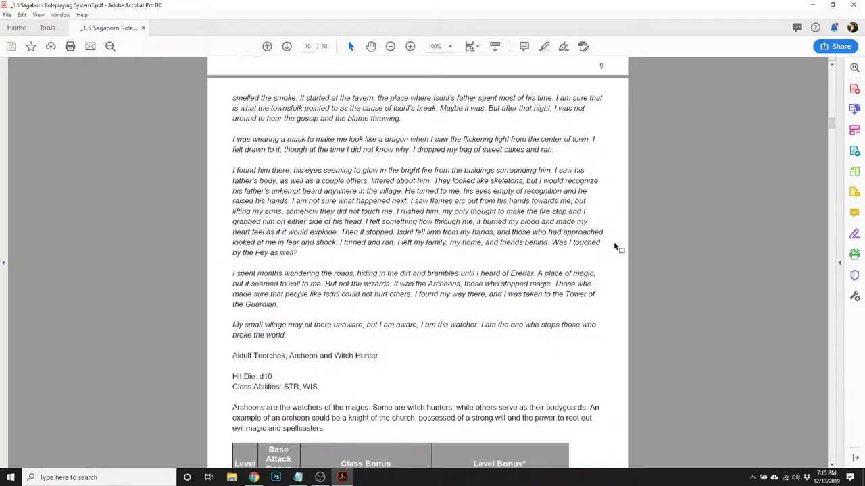
scroll(613, 245, down, 4)
scroll(611, 259, down, 2)
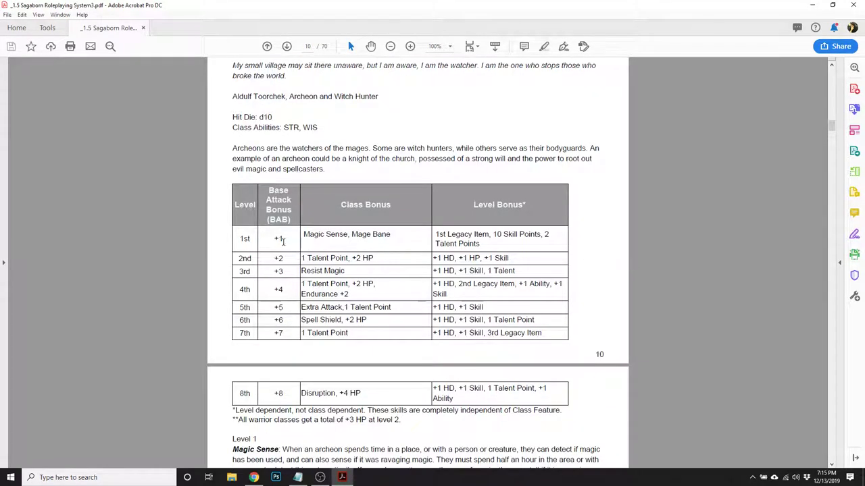
drag(240, 238, 295, 235)
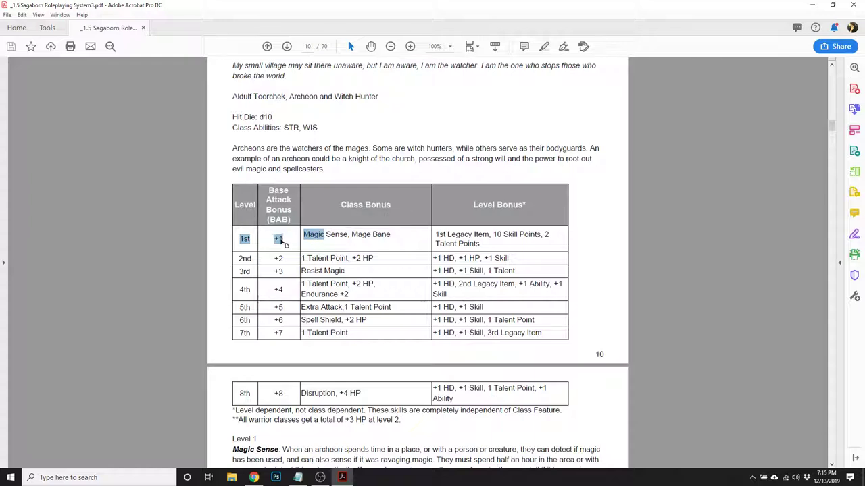
click(284, 238)
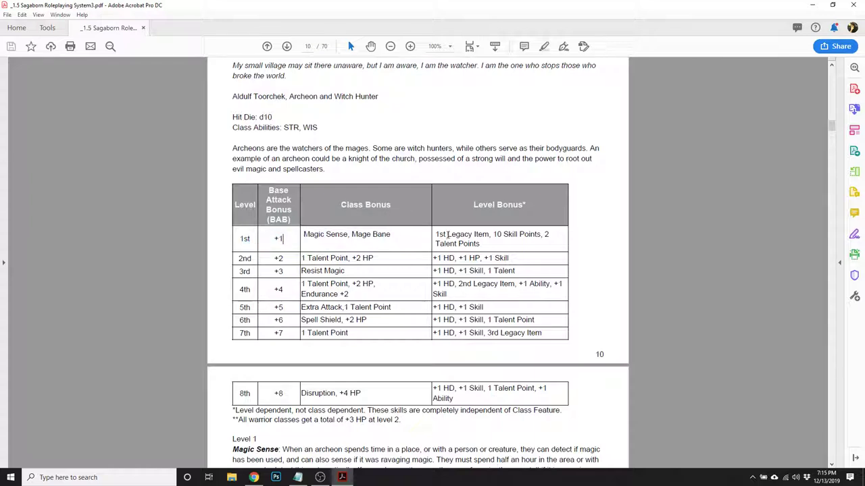
drag(492, 235, 493, 260)
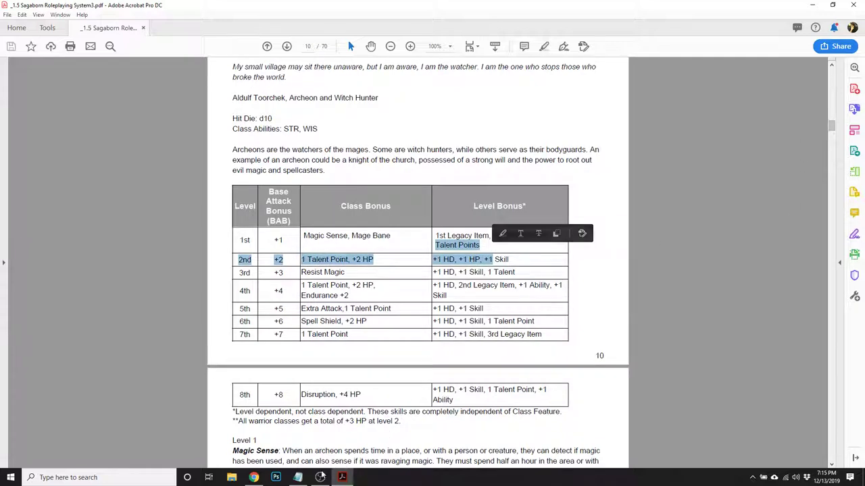
click(254, 477)
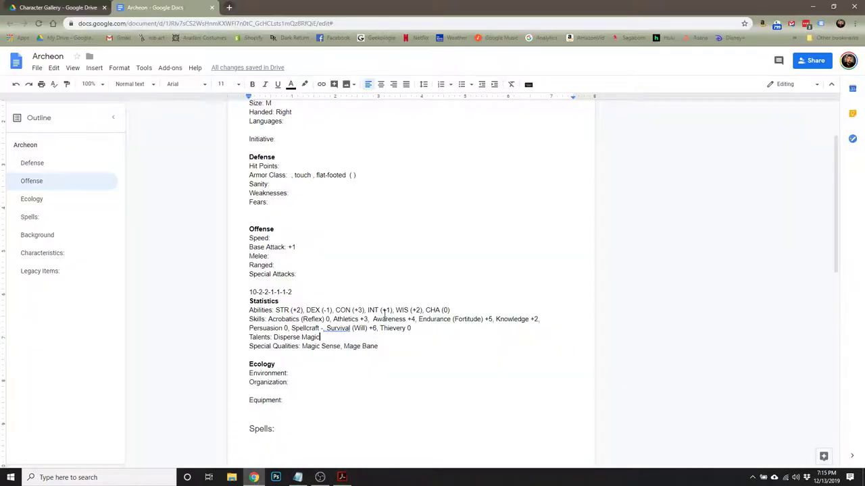
Step: Delete the stray 10-2-2-1-1-1-2 line and set Speed to 30 ft
drag(290, 292, 239, 293)
key(BackSpace)
click(278, 238)
text(30)
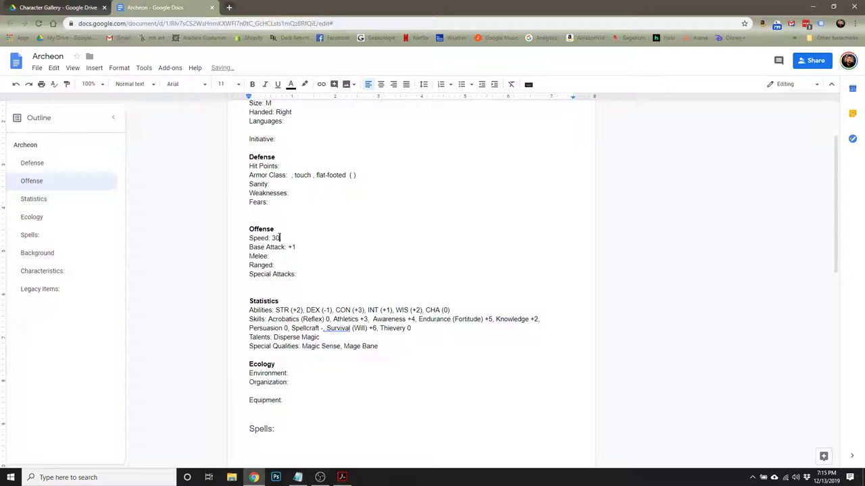
text( ft.)
Step: Check the Hit Die in the rulebook PDF and return to the character sheet
scroll(290, 169, up, 3)
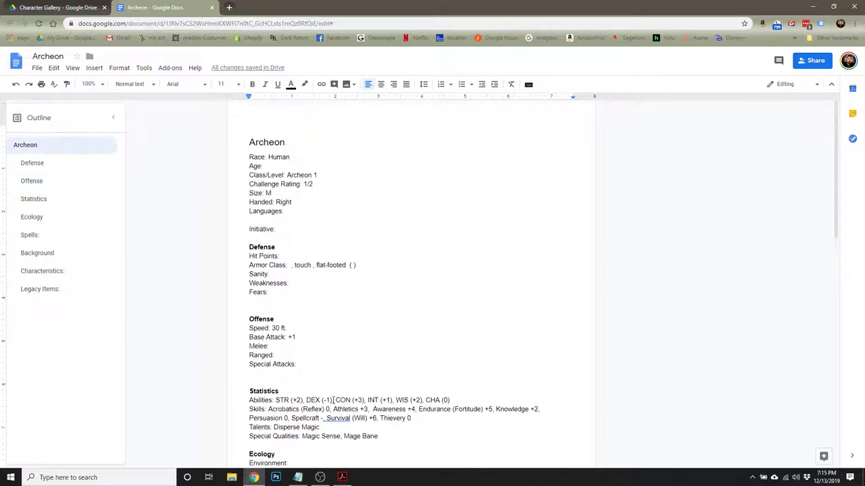
mouse_move(341, 478)
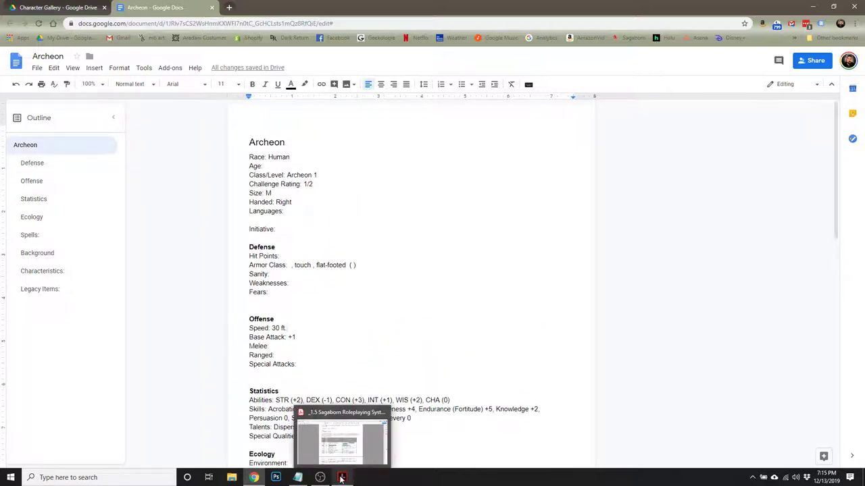
click(342, 478)
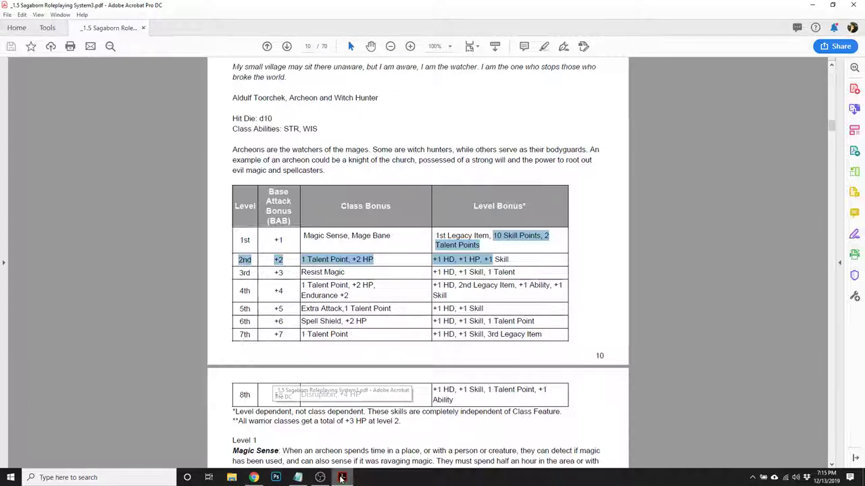
scroll(418, 263, up, 1)
drag(282, 172, 232, 162)
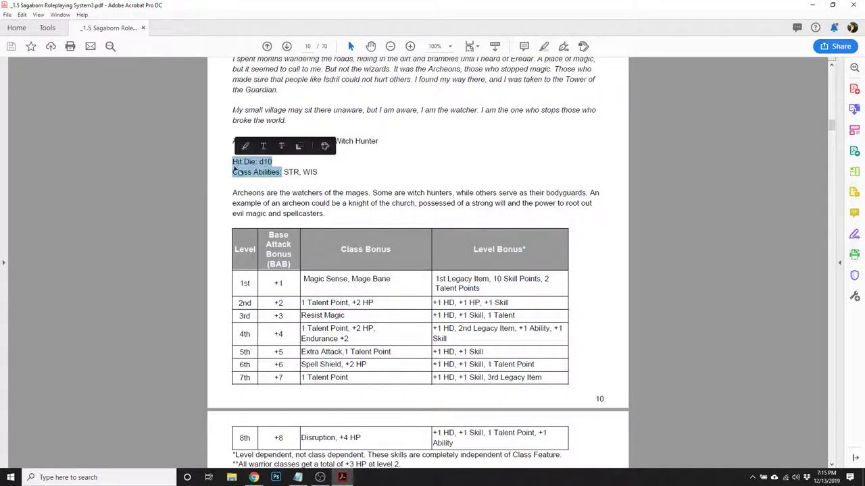
click(253, 477)
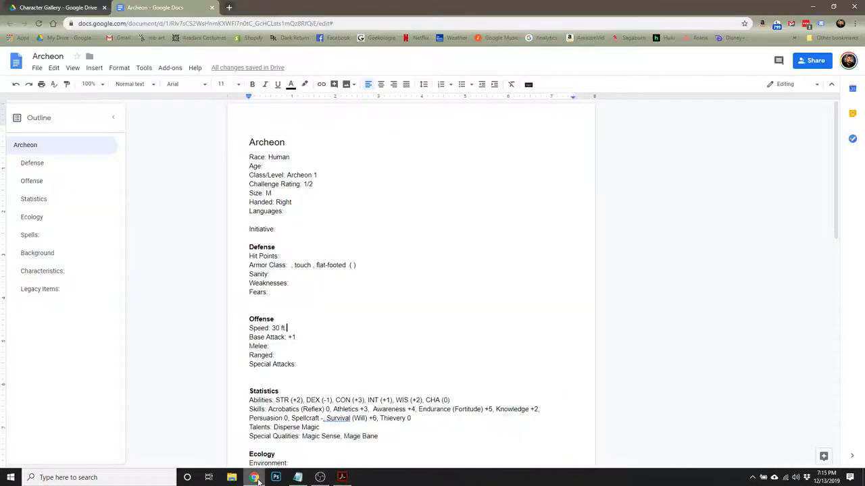
Step: Enter Hit Points 13 (1HD), Sanity 77 and Fears Bears under Defense
click(286, 255)
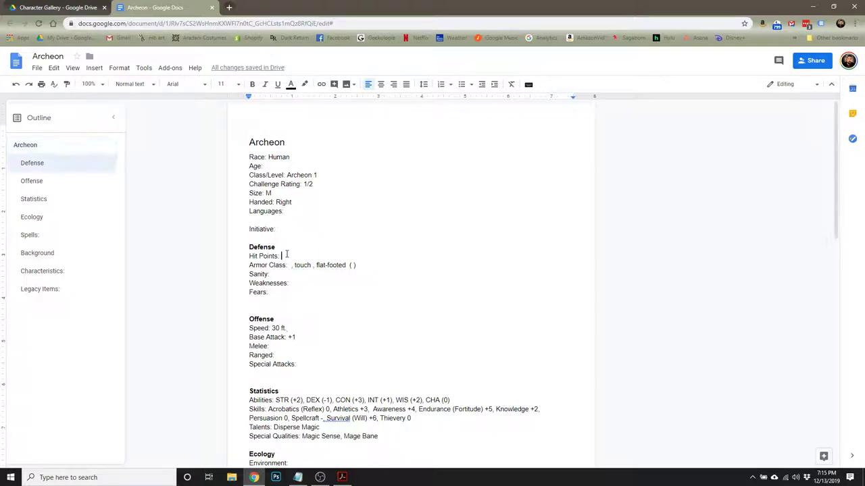
text(13 (1HD))
key(Down)
key(Down)
text(77)
click(277, 292)
text(Bears)
Step: Delete the Spells, Background, Characteristics and Legacy Items headings, leaving Ecology last
scroll(330, 348, down, 2)
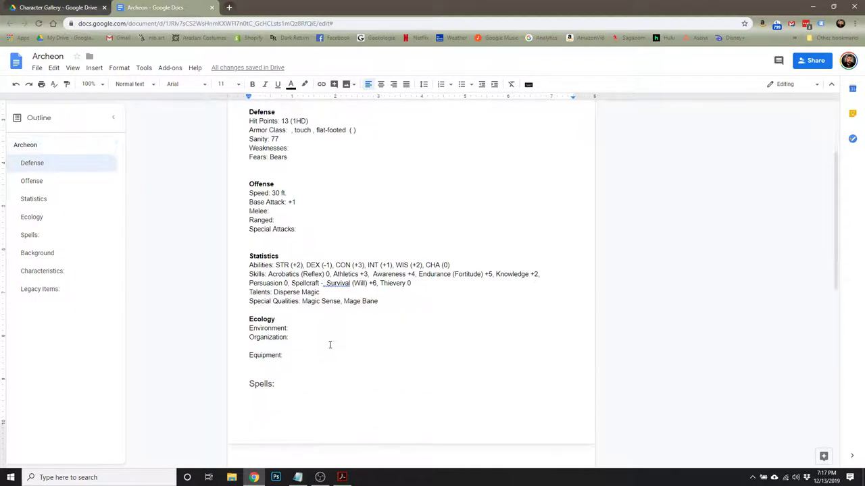
scroll(329, 345, down, 3)
scroll(317, 321, up, 2)
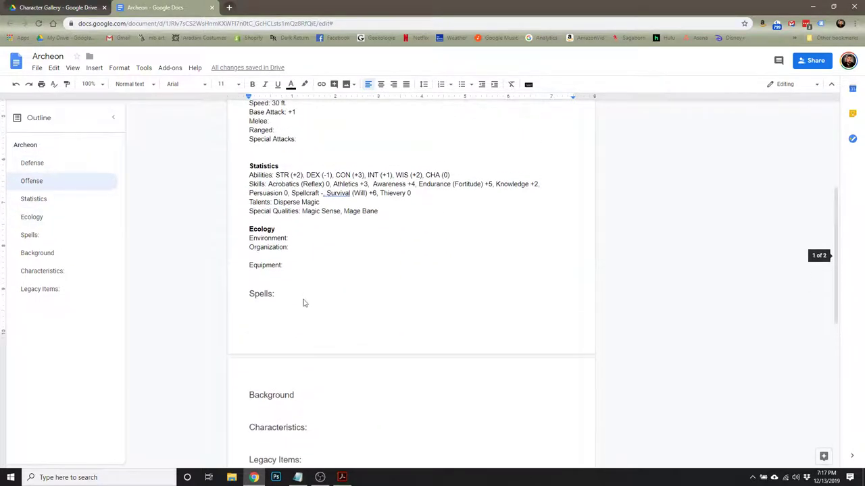
click(302, 298)
drag(302, 299, 243, 295)
scroll(320, 378, down, 1)
drag(320, 378, 237, 204)
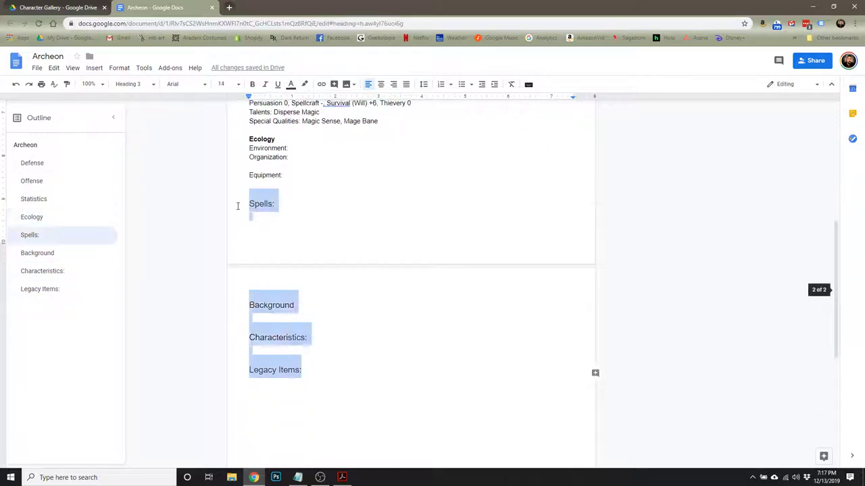
key(BackSpace)
Step: Bring up the rulebook PDF at the Purchase Equipment section
click(342, 477)
scroll(580, 311, down, 4)
drag(831, 129, 831, 248)
Step: Browse the rulebook down to the page 36 weapons tables, then return to the Archeon sheet
scroll(437, 297, up, 4)
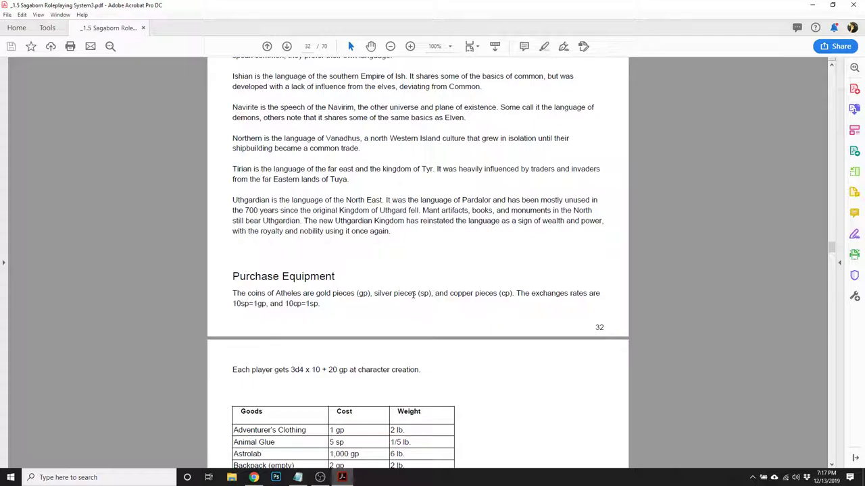
scroll(413, 294, up, 8)
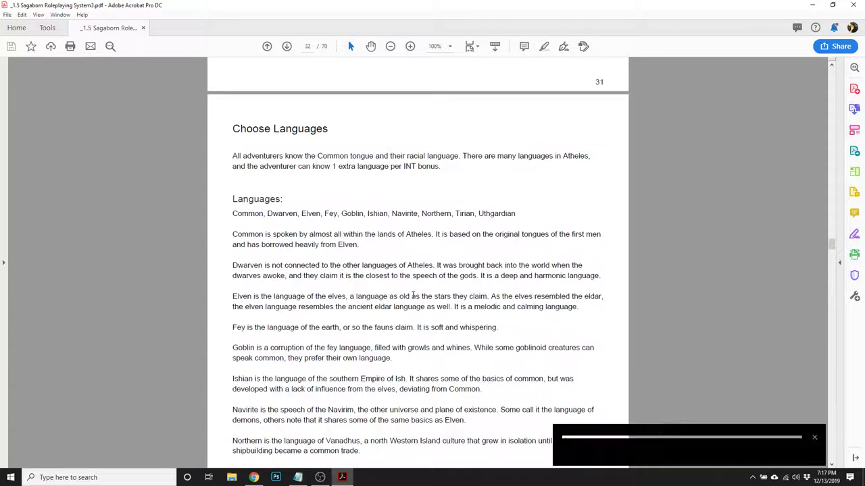
scroll(411, 296, down, 8)
scroll(409, 295, up, 2)
scroll(408, 297, down, 2)
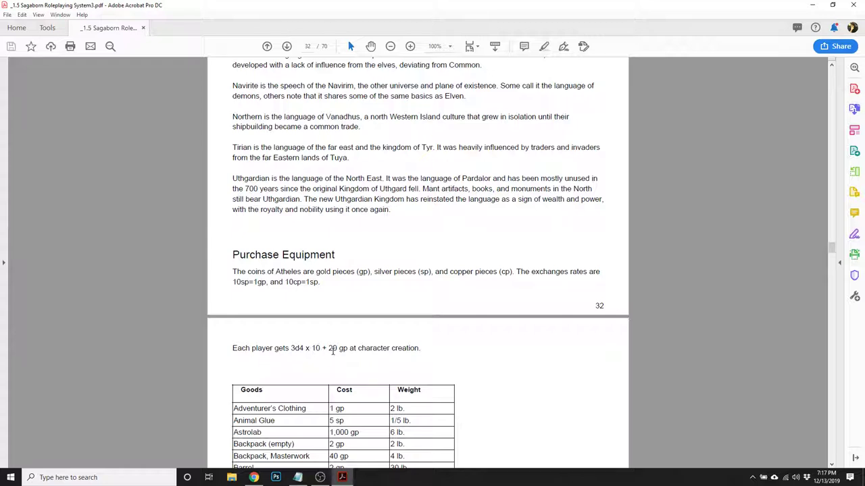
scroll(333, 351, down, 5)
scroll(318, 415, down, 2)
scroll(319, 417, down, 15)
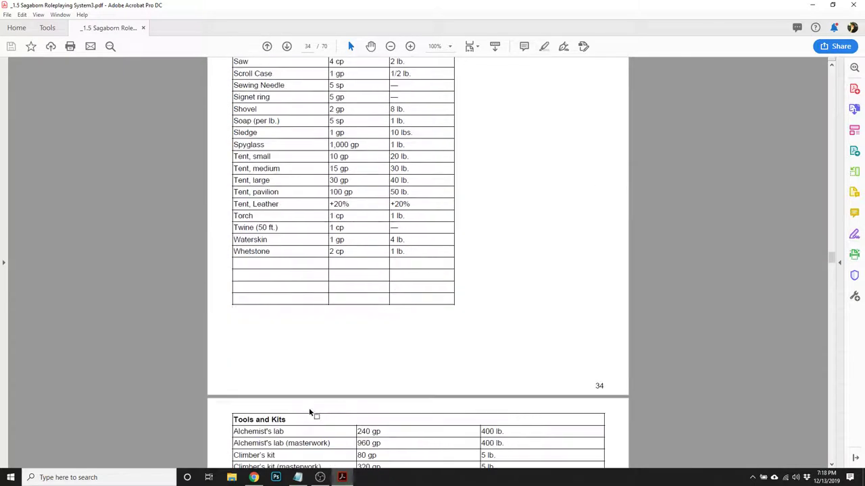
scroll(309, 412, down, 10)
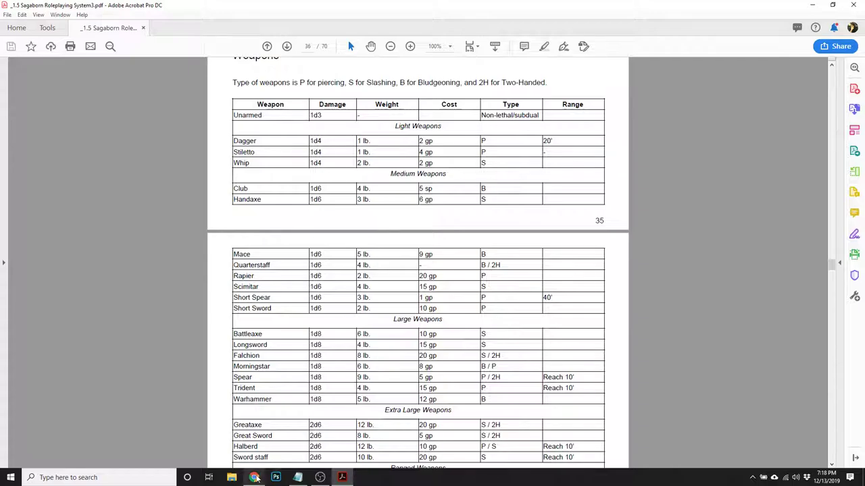
click(260, 469)
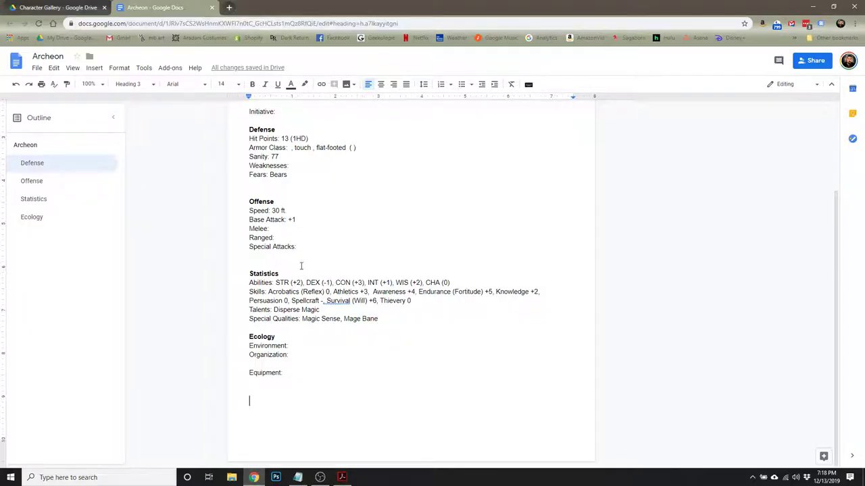
Step: Enter Battle Axe on the Melee line and bring the rulebook's weapons table back up
click(283, 231)
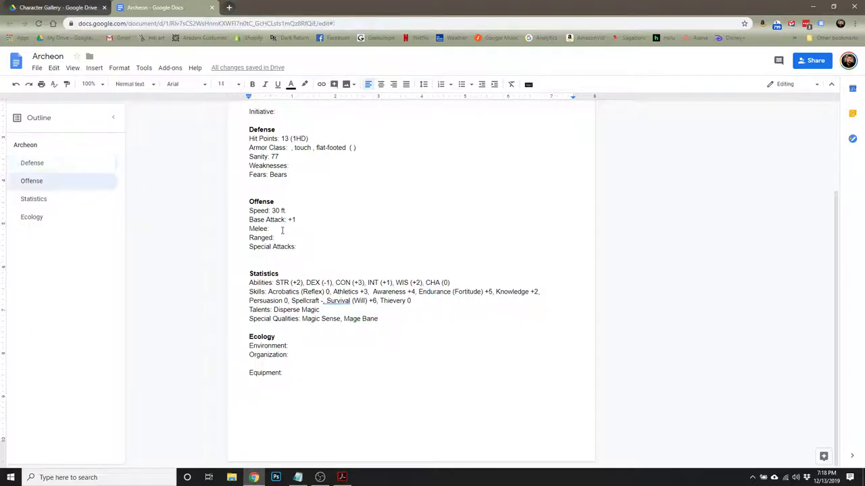
text(Battle Axe,)
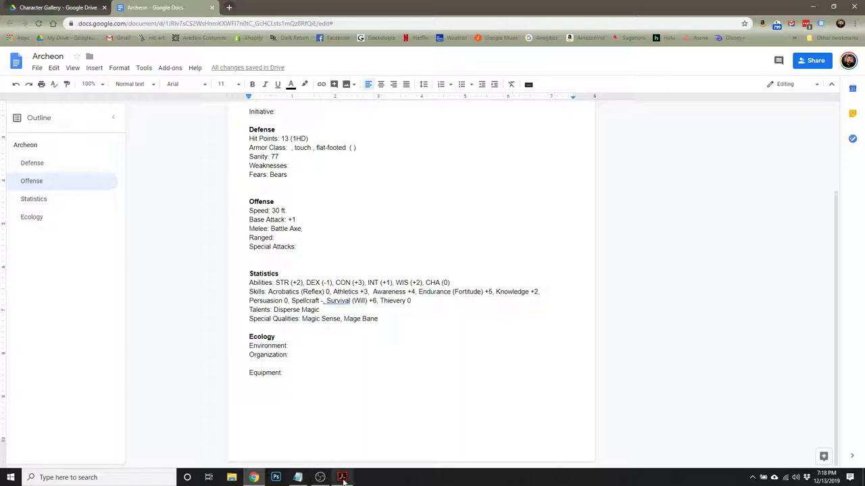
click(342, 478)
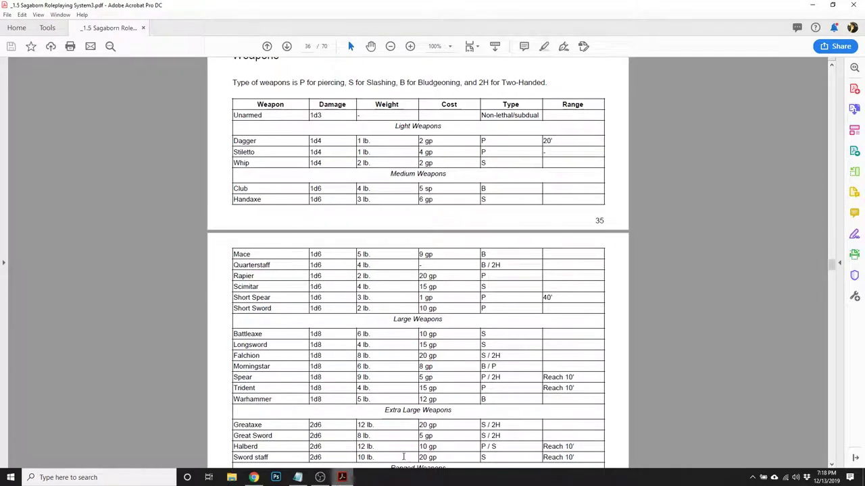
scroll(286, 368, up, 5)
scroll(286, 368, up, 5)
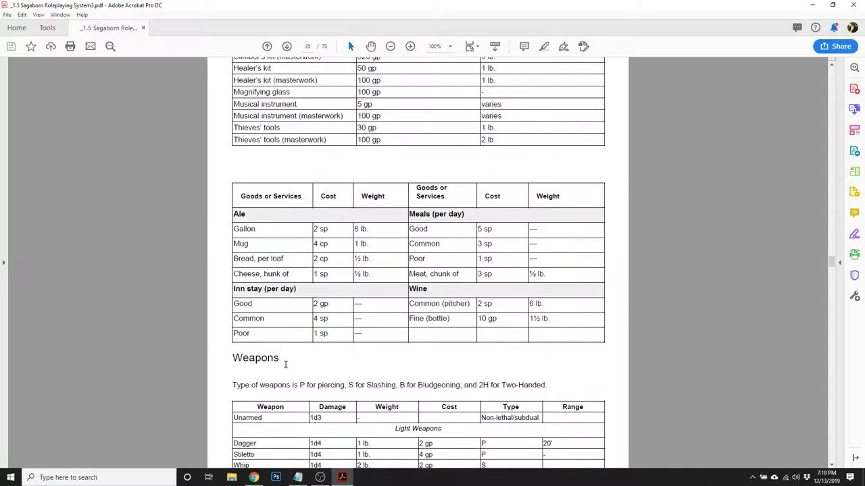
scroll(286, 368, up, 5)
scroll(287, 369, down, 20)
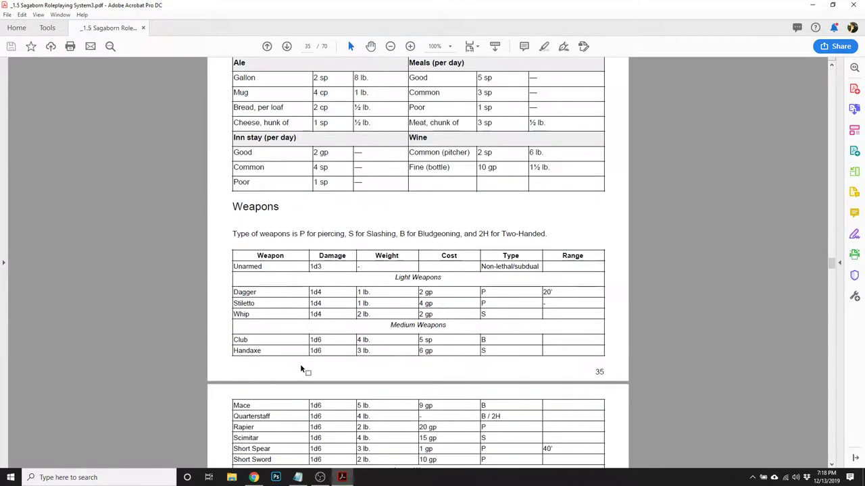
scroll(301, 372, down, 8)
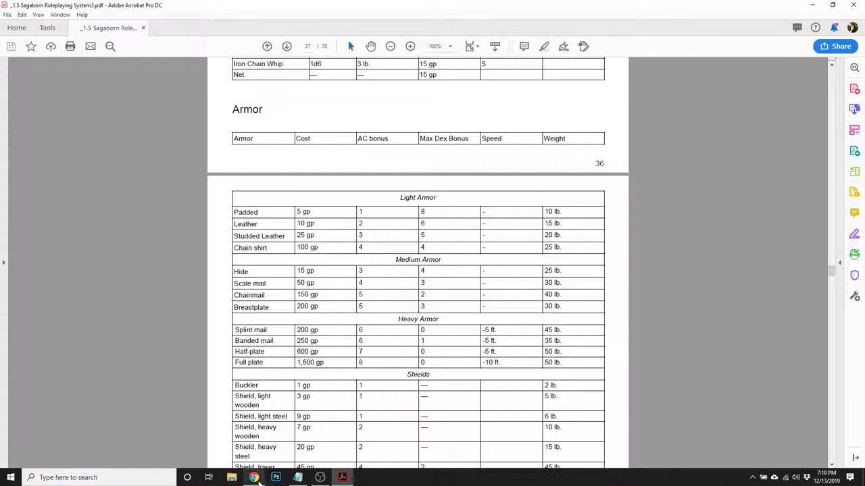
scroll(324, 297, up, 8)
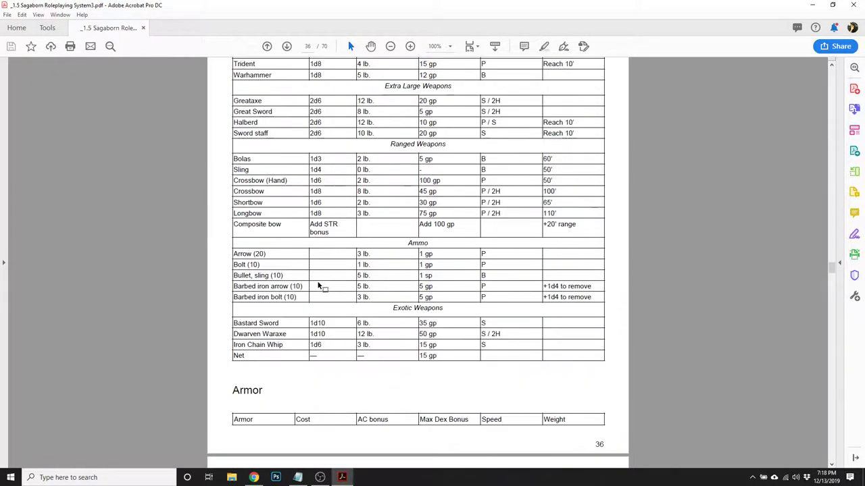
scroll(319, 285, up, 4)
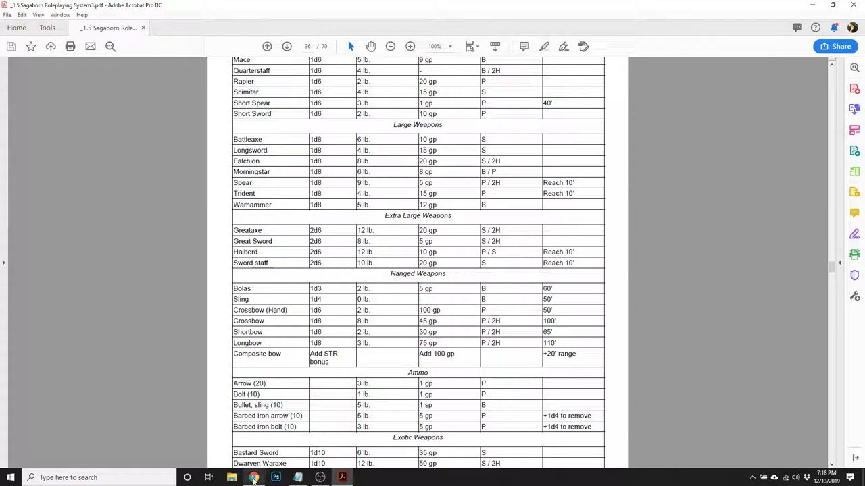
Step: Fill in Scale Mail after Equipment on the Archeon sheet
click(254, 478)
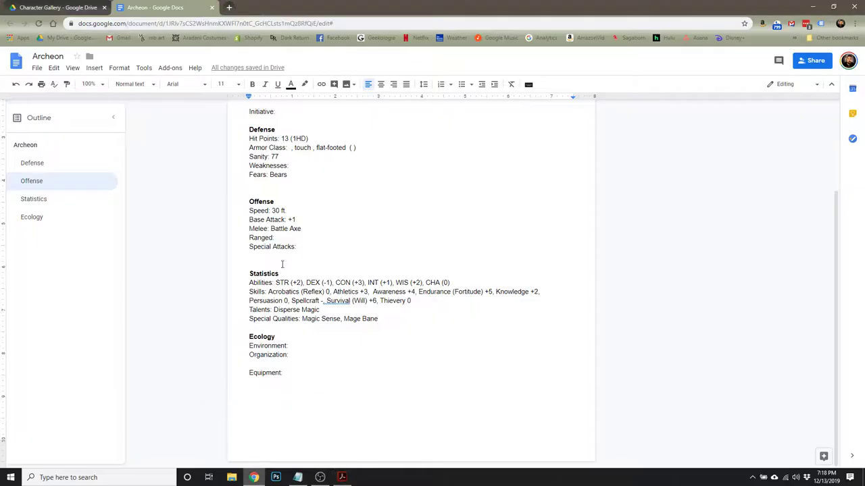
click(304, 373)
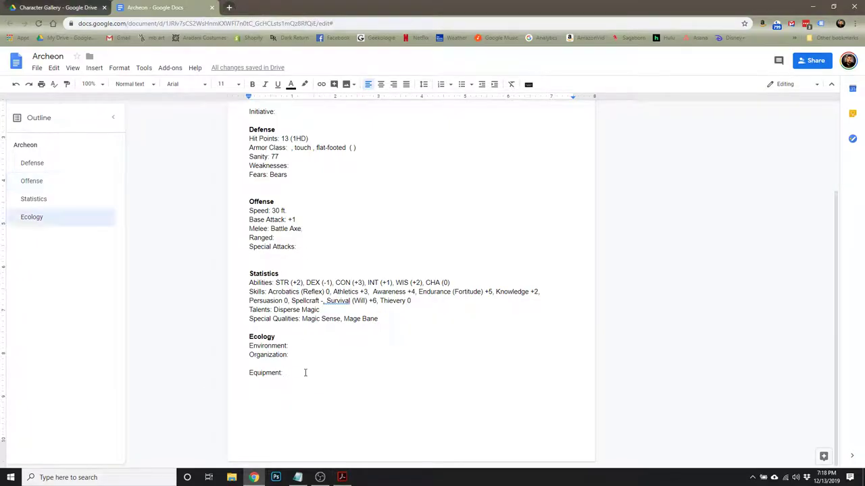
text(Scale Mail)
scroll(336, 359, up, 2)
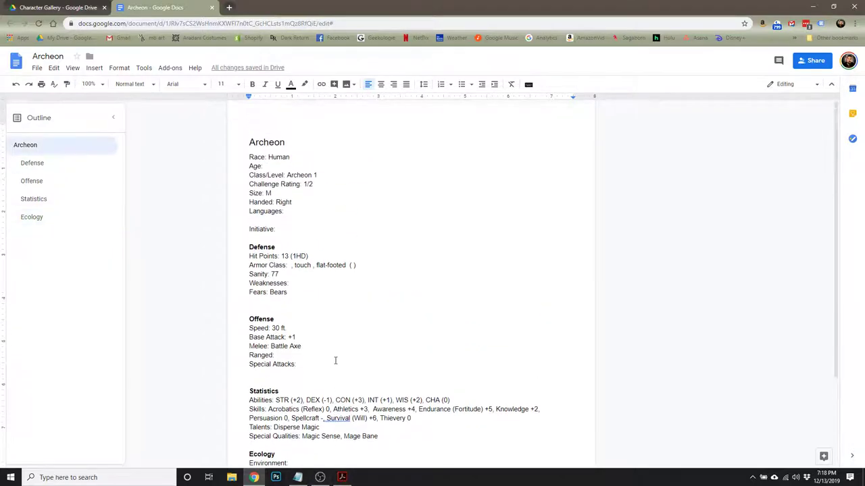
scroll(335, 361, down, 2)
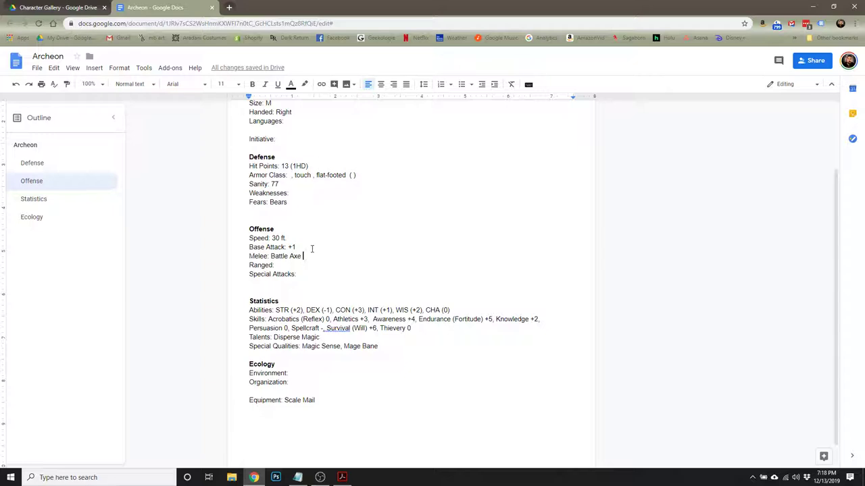
Step: Extend the Melee entry to Battle Axe +3 (1d8+2), checking the damage in the rulebook
drag(309, 248, 285, 246)
click(308, 256)
text(+3 (1d8)
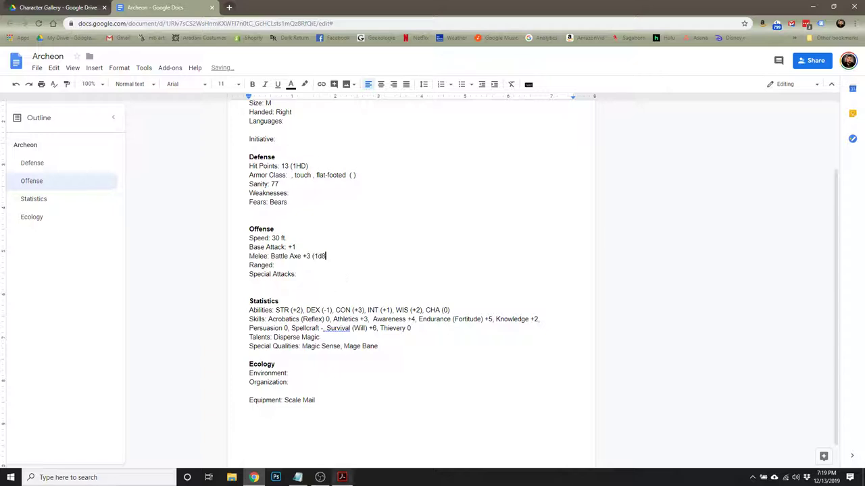
click(342, 477)
scroll(271, 293, up, 3)
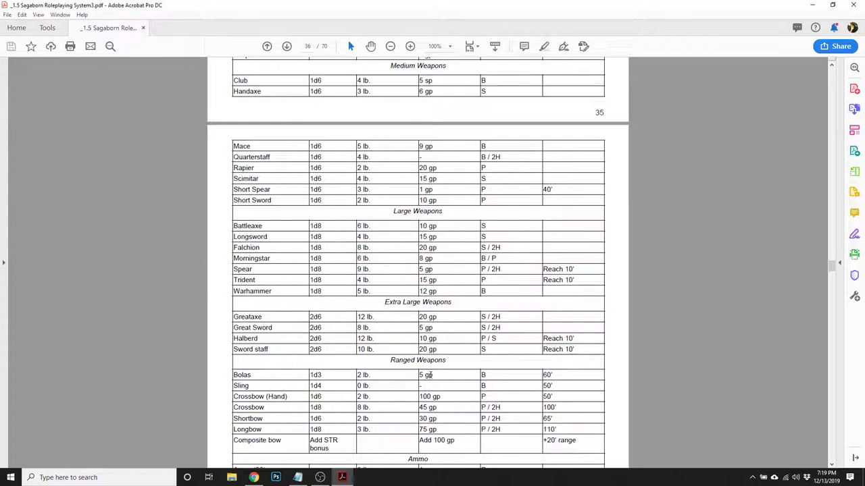
click(253, 477)
click(327, 257)
text(+2)
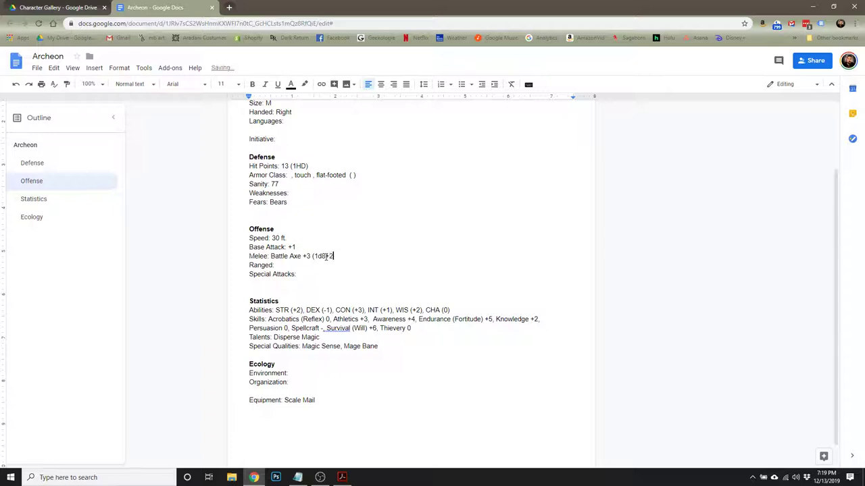
text())
Step: Begin the flat-footed parentheses with '-1 DEX,'
scroll(323, 242, up, 1)
scroll(322, 242, up, 2)
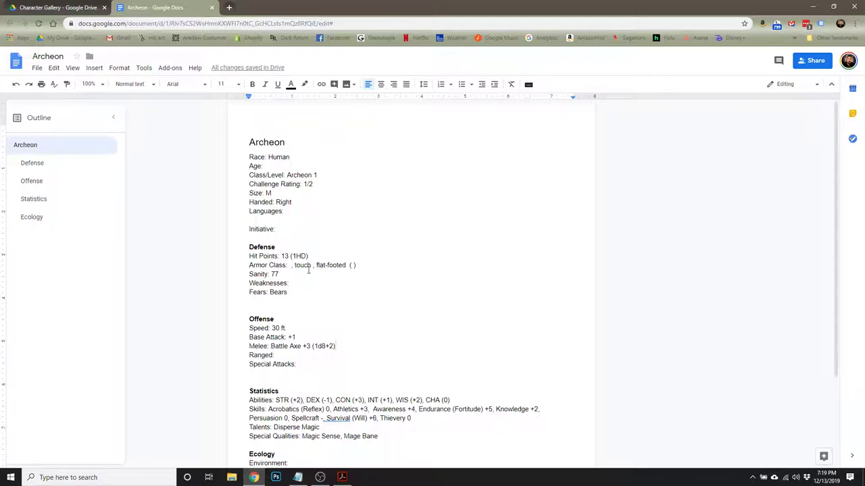
click(353, 266)
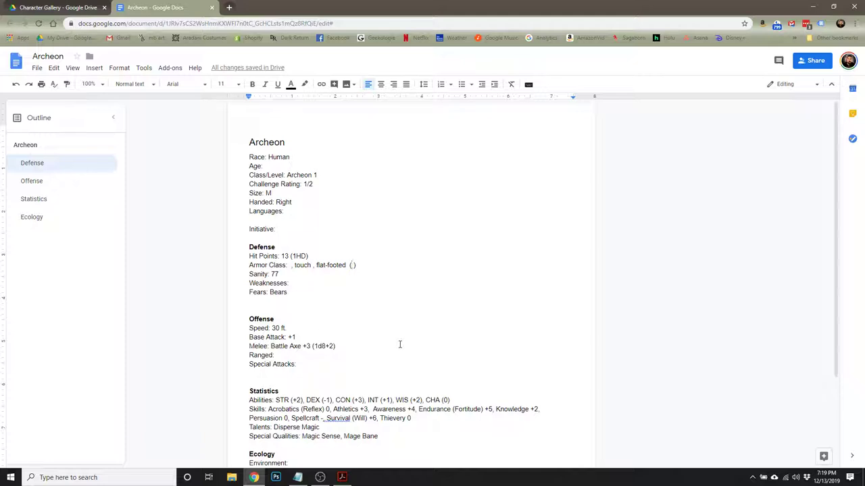
text(-1 DEX)
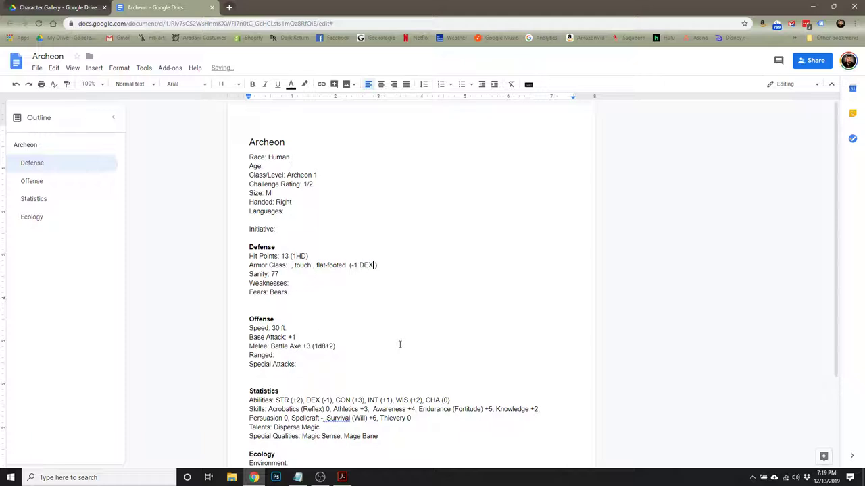
text(,)
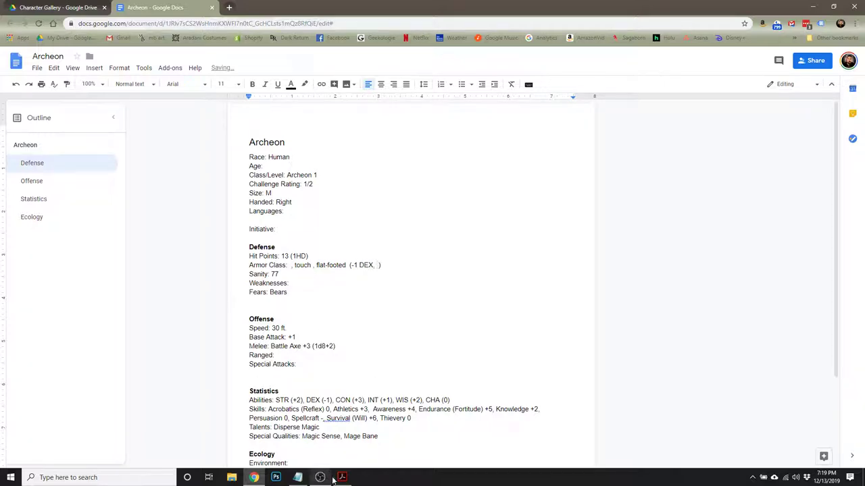
Step: Find the rulebook's armor table and mark Scale mail's AC bonus of 4
click(341, 478)
scroll(347, 334, down, 10)
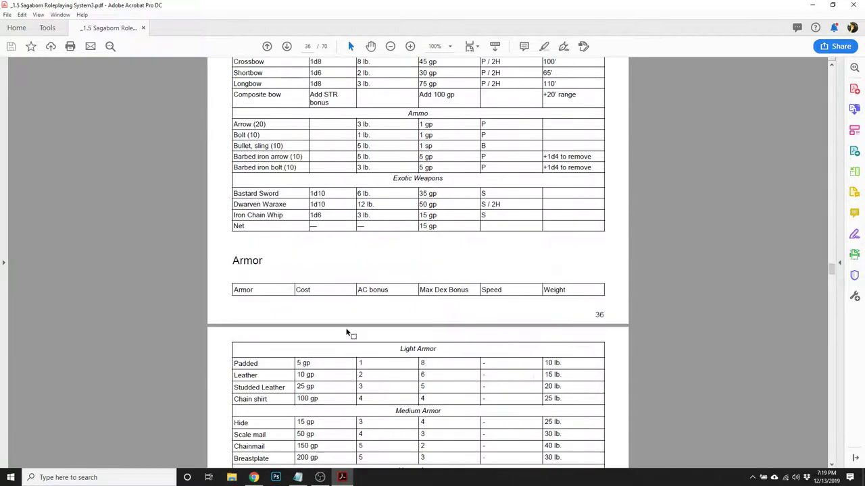
scroll(272, 267, down, 3)
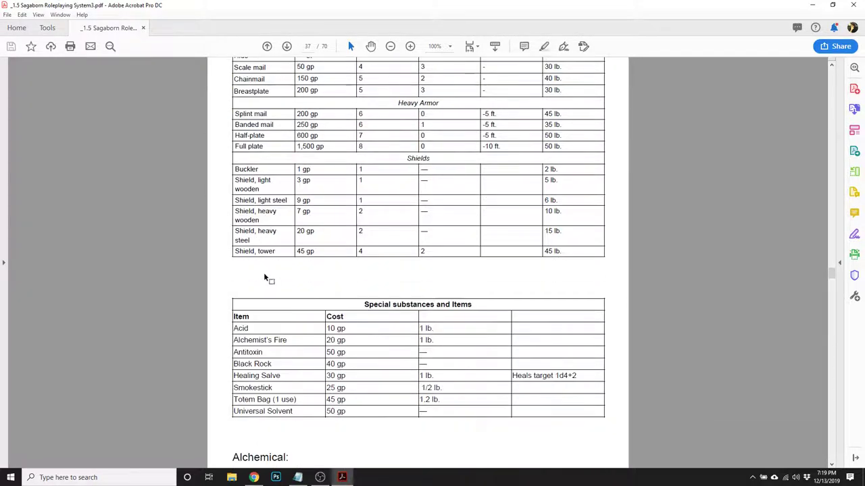
scroll(266, 264, up, 3)
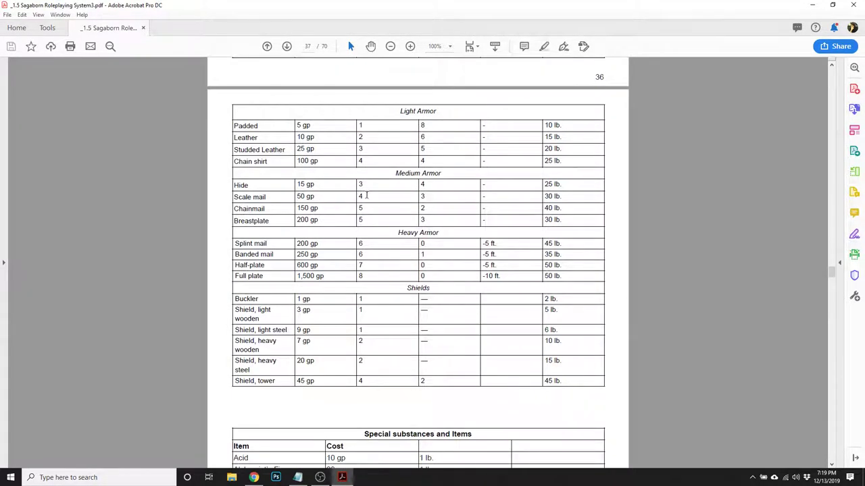
scroll(379, 215, up, 3)
double_click(360, 283)
Step: Add +4 Armor to the flat-footed breakdown and enter 15 as the Armor Class
click(253, 478)
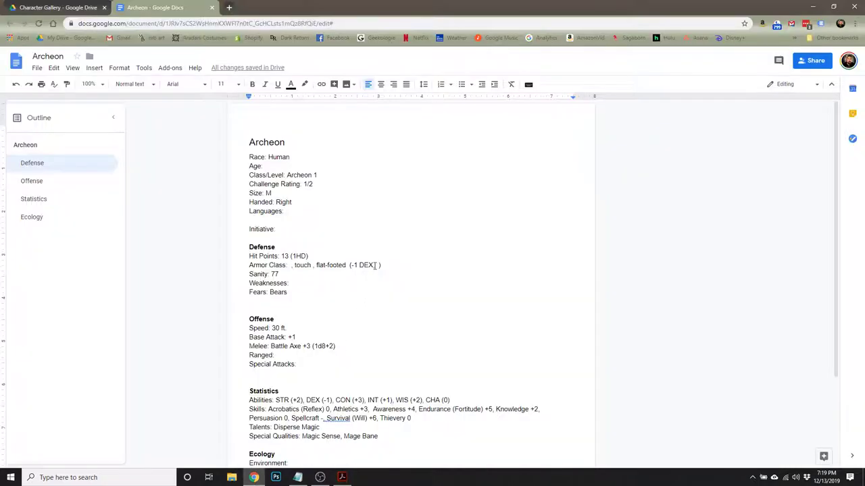
text(+4 A)
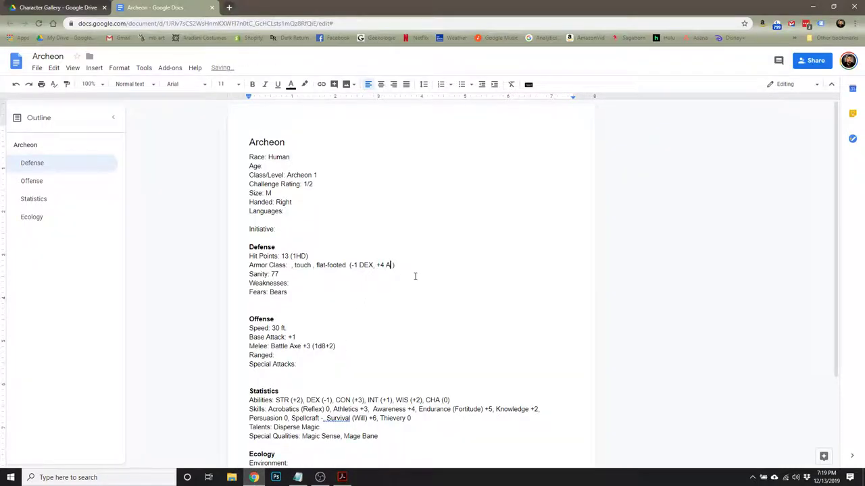
text(rmor)
click(291, 266)
text(15)
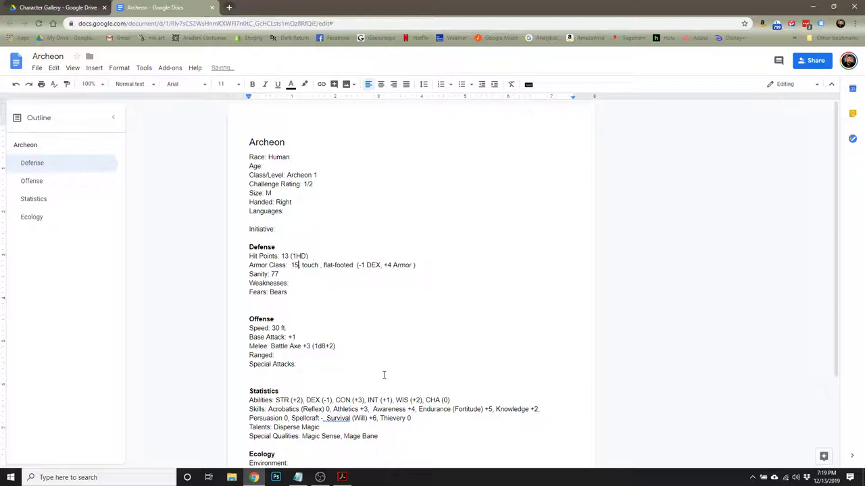
click(321, 267)
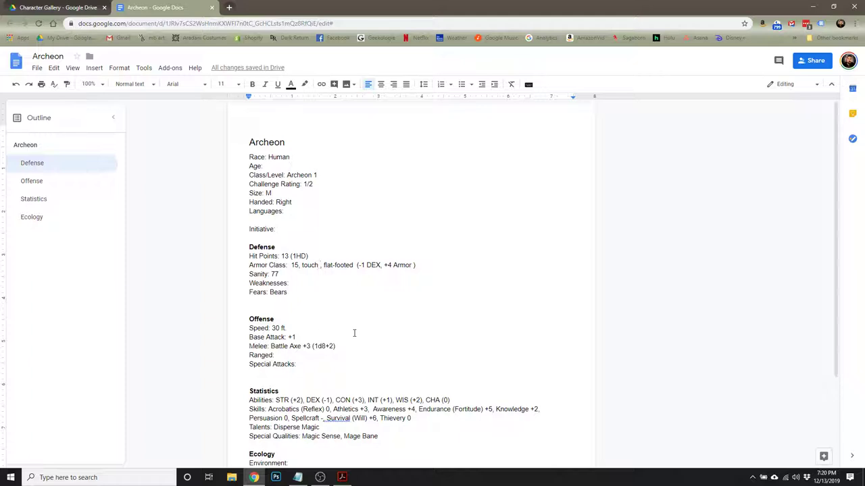
drag(357, 264, 428, 266)
click(428, 267)
Step: Correct the Armor Class total from 15 to 13 and set touch to 9
double_click(296, 265)
drag(384, 265, 392, 264)
click(298, 265)
key(BackSpace)
text(3)
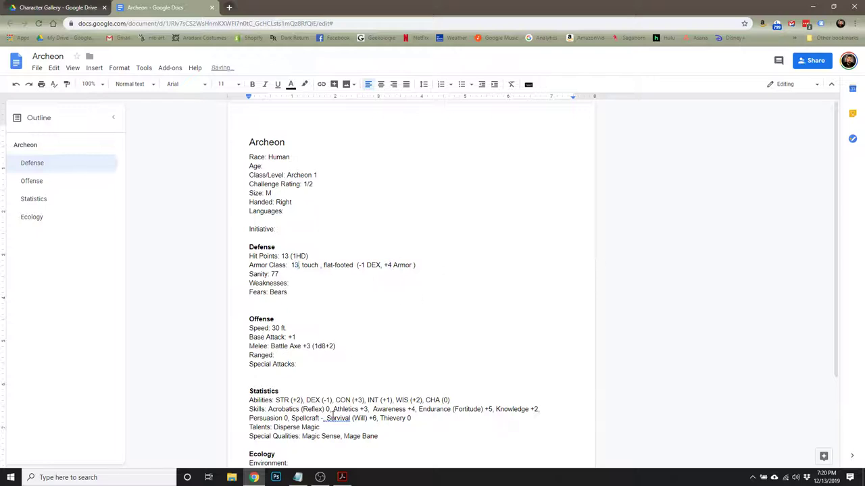
text(,)
click(320, 265)
text(9)
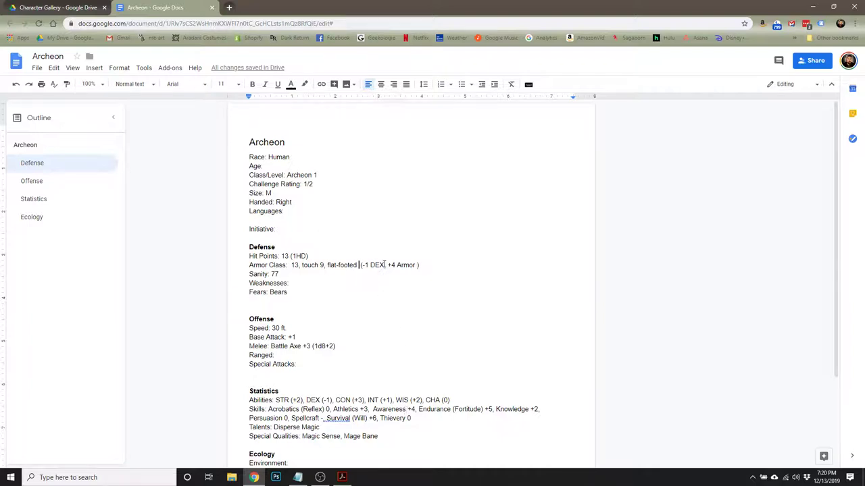
Step: Enter flat-footed 13 before the breakdown and remove the extra space
drag(384, 265, 360, 266)
click(360, 266)
text(13)
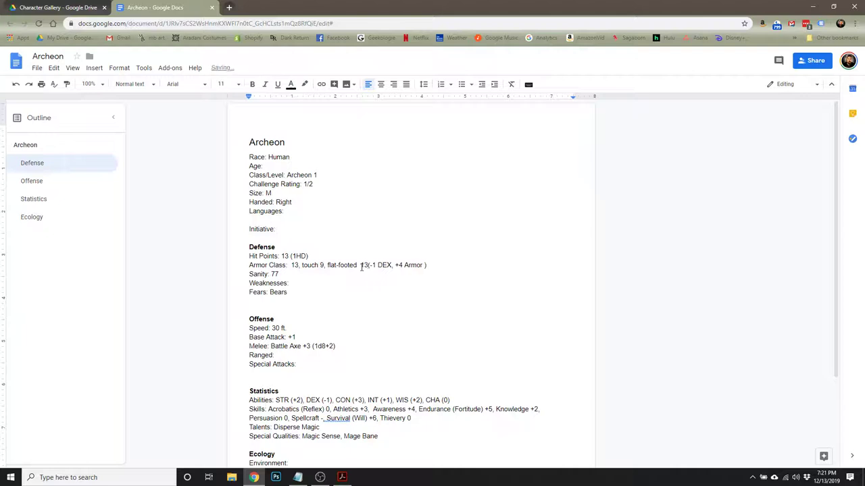
click(362, 266)
key(BackSpace)
click(351, 315)
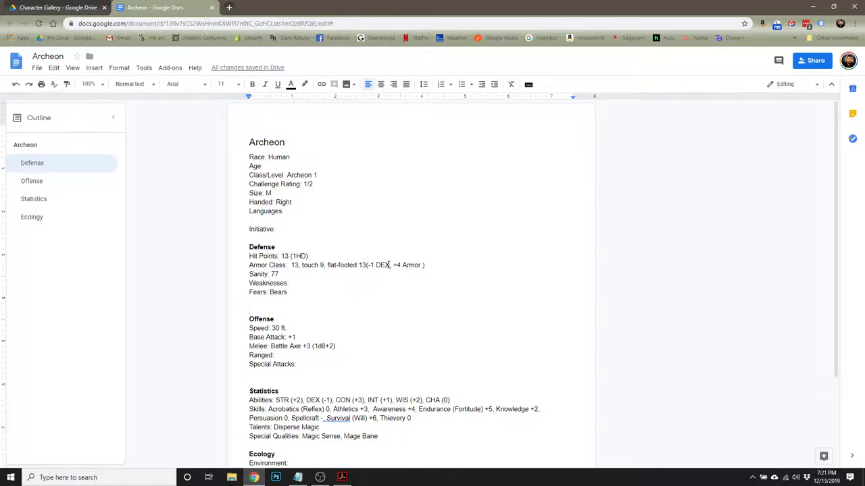
drag(389, 265, 377, 265)
Step: Append ', Battle Axe' to the Equipment line after Scale Mail
click(324, 364)
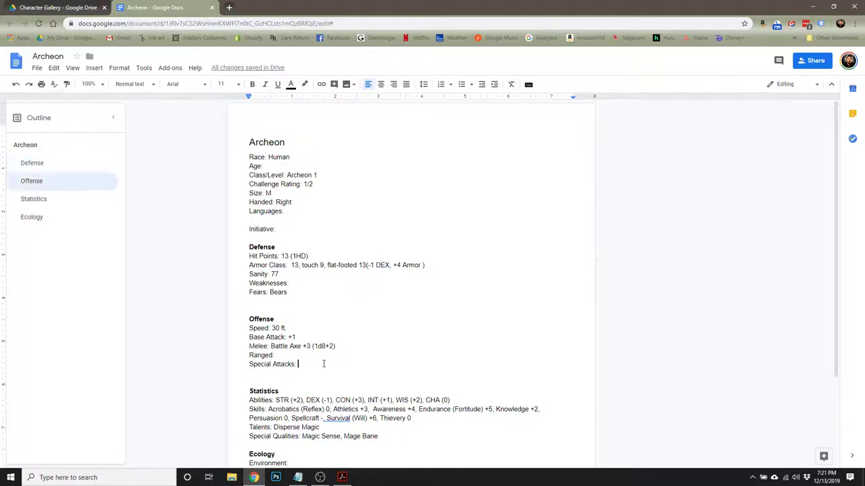
scroll(324, 364, down, 2)
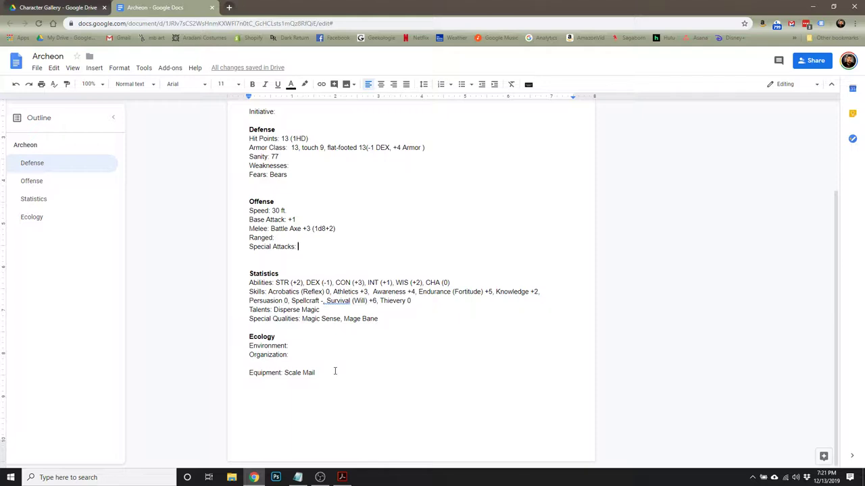
click(324, 373)
text(, )
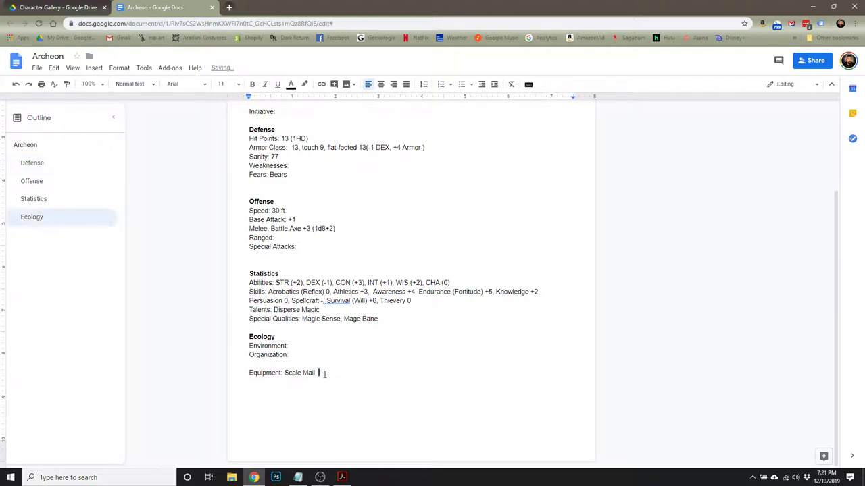
text(Battle Axe)
scroll(353, 367, up, 2)
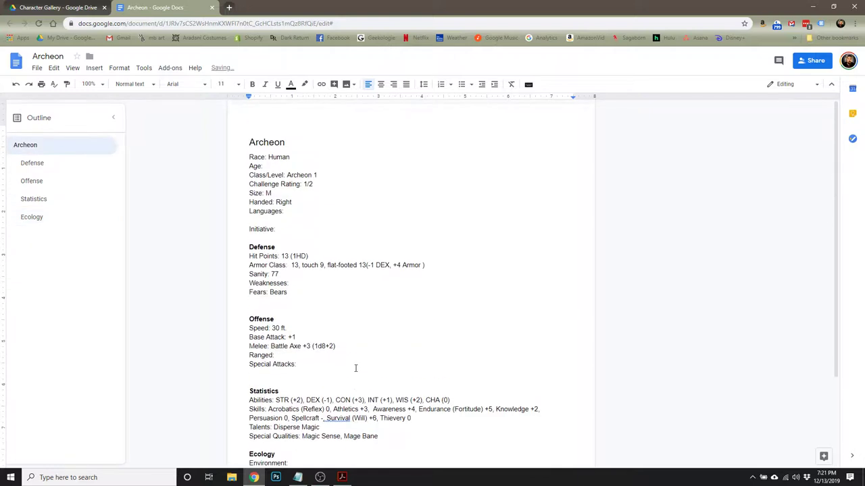